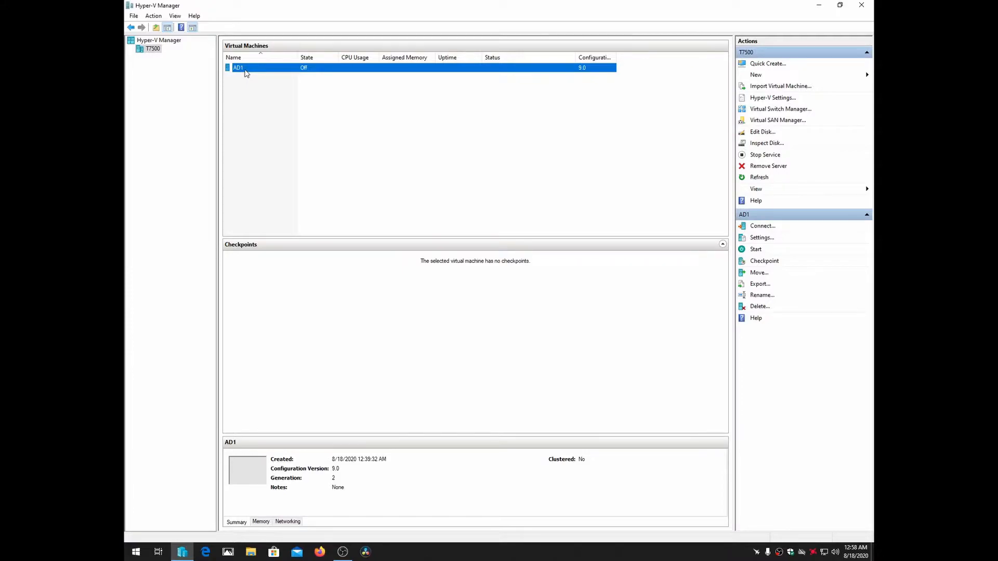
Review the AD1 virtual machine's memory, processor, hard drive, DVD drive and network adapter settings
right_click(247, 70)
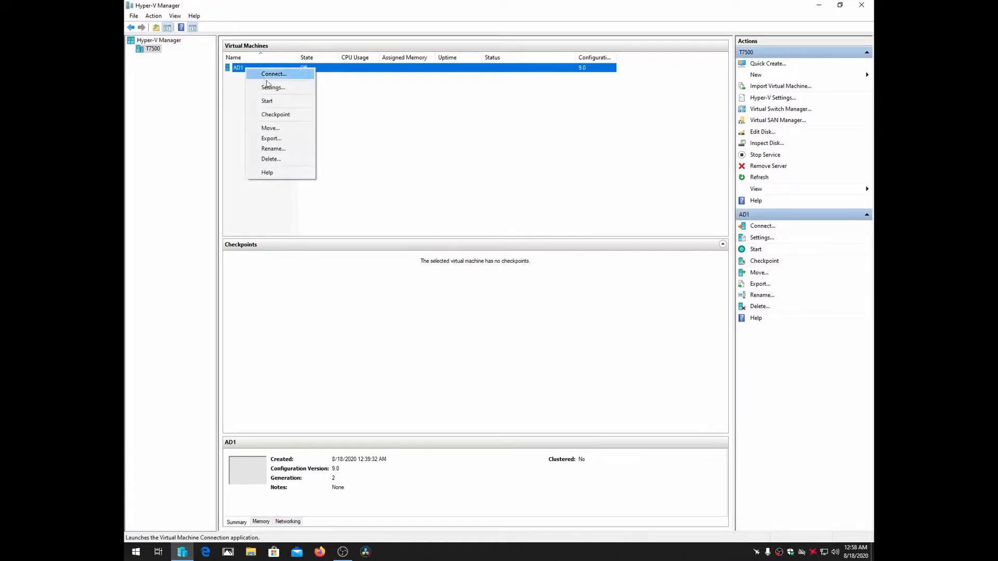
click(270, 87)
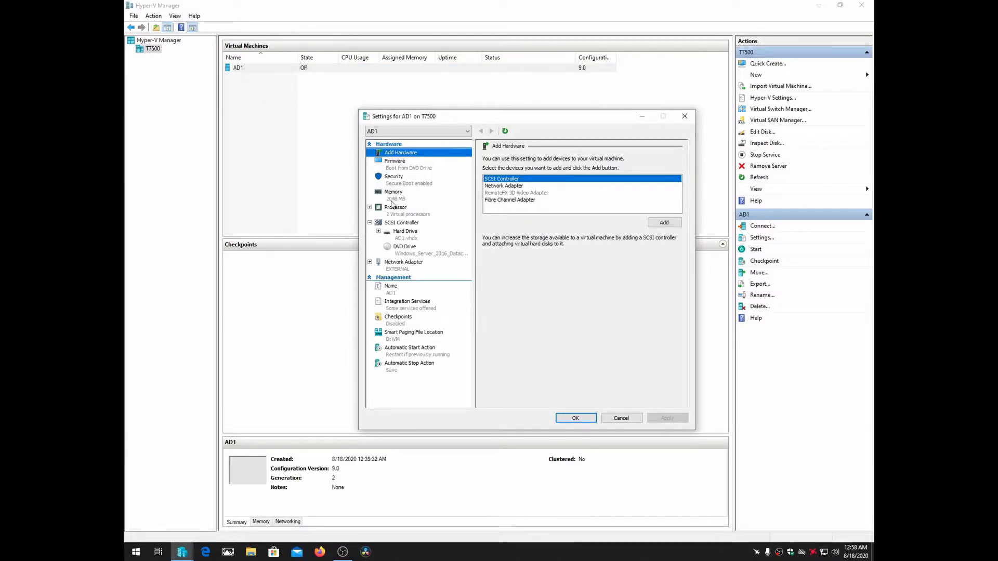
click(390, 198)
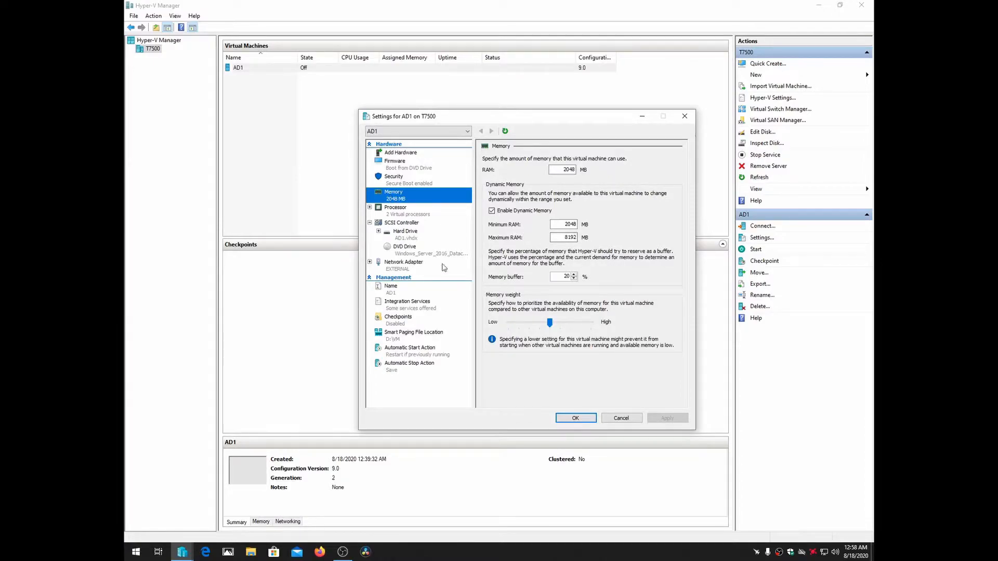
click(395, 214)
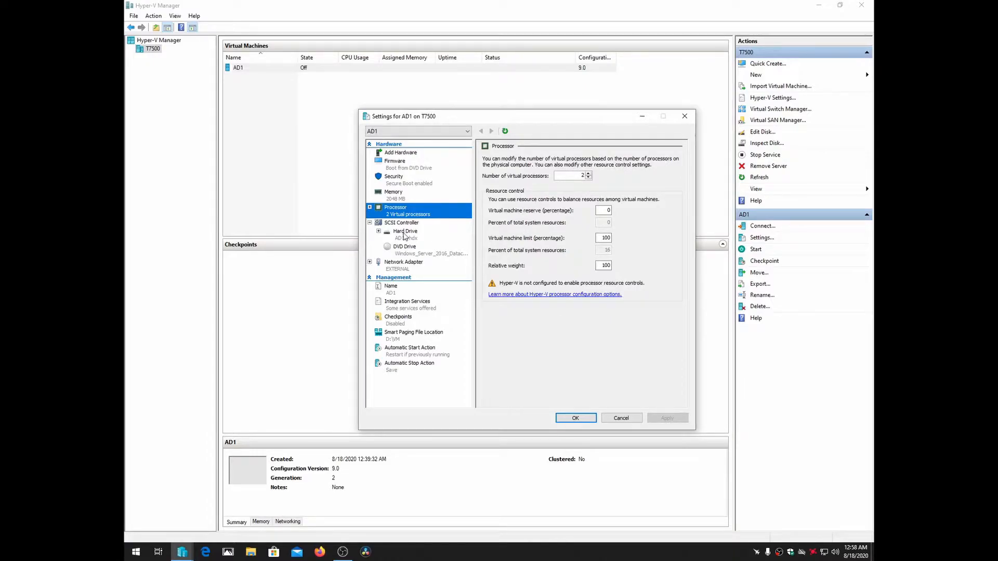
click(405, 234)
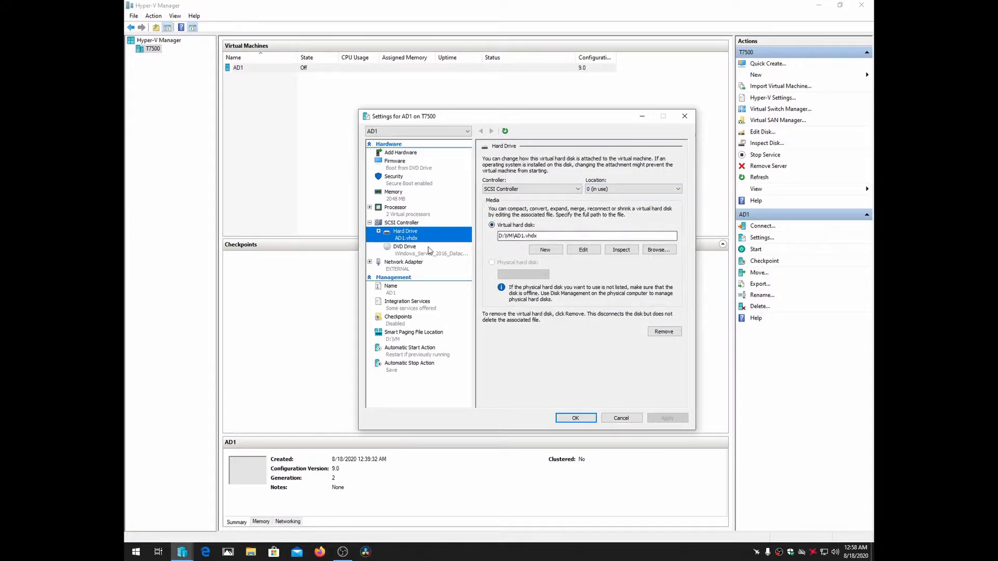
click(403, 254)
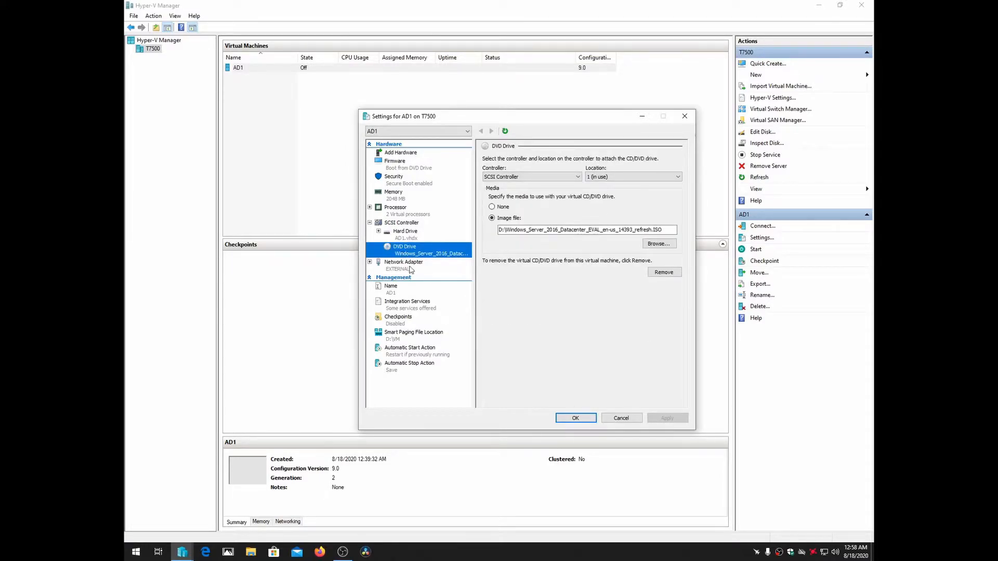
click(410, 266)
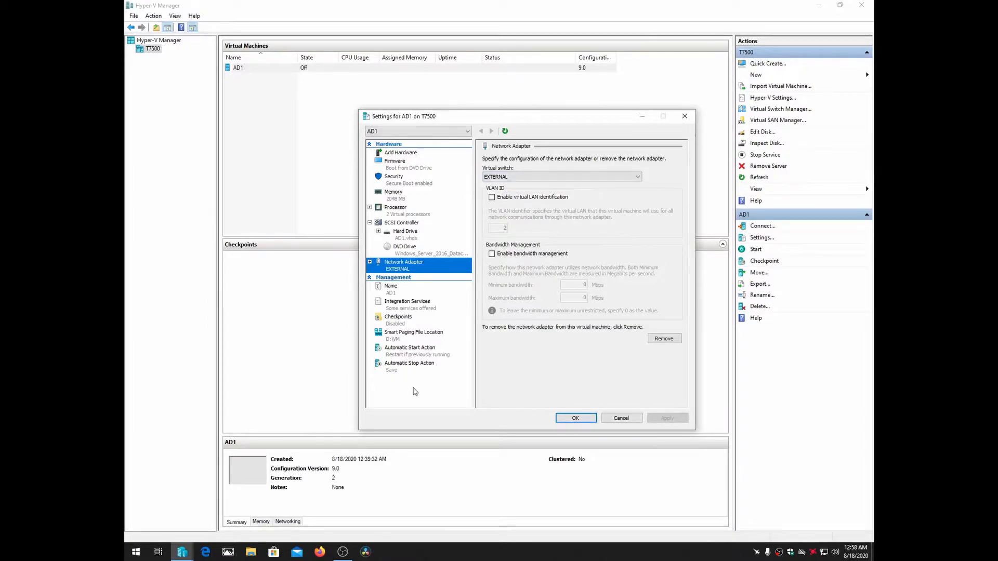
click(575, 422)
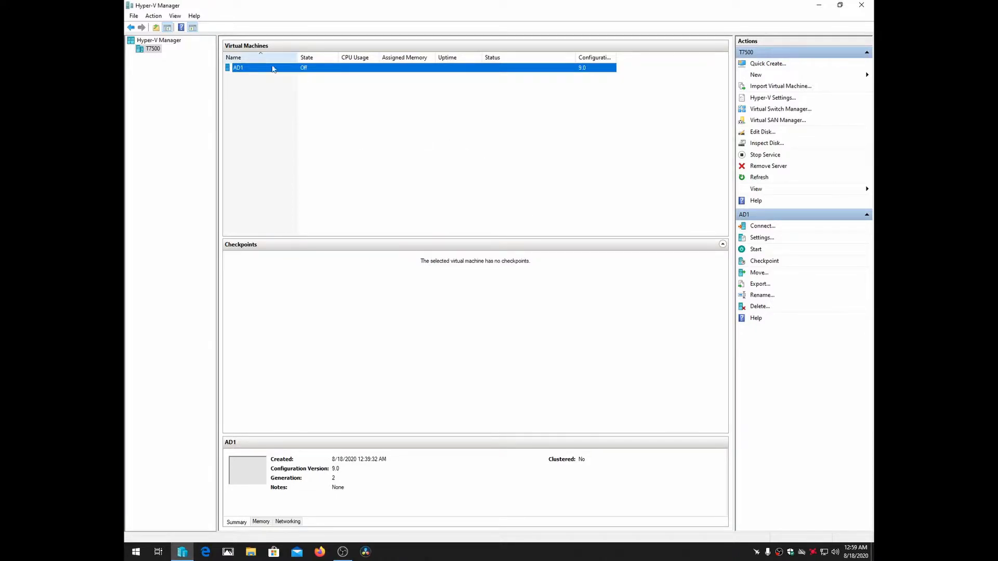
Connect to the AD1 virtual machine, start it and boot it from the attached DVD image
right_click(274, 72)
click(308, 78)
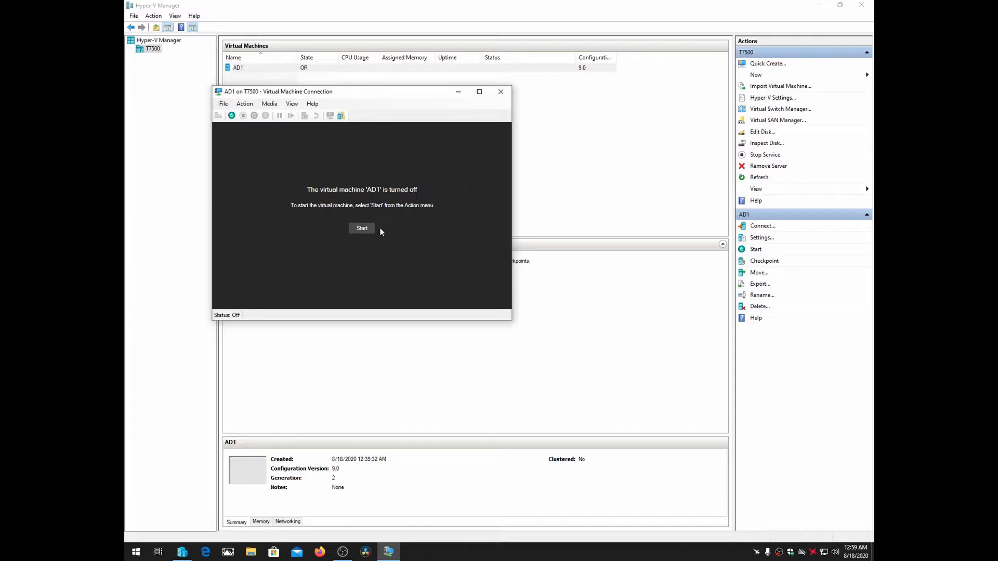
click(232, 117)
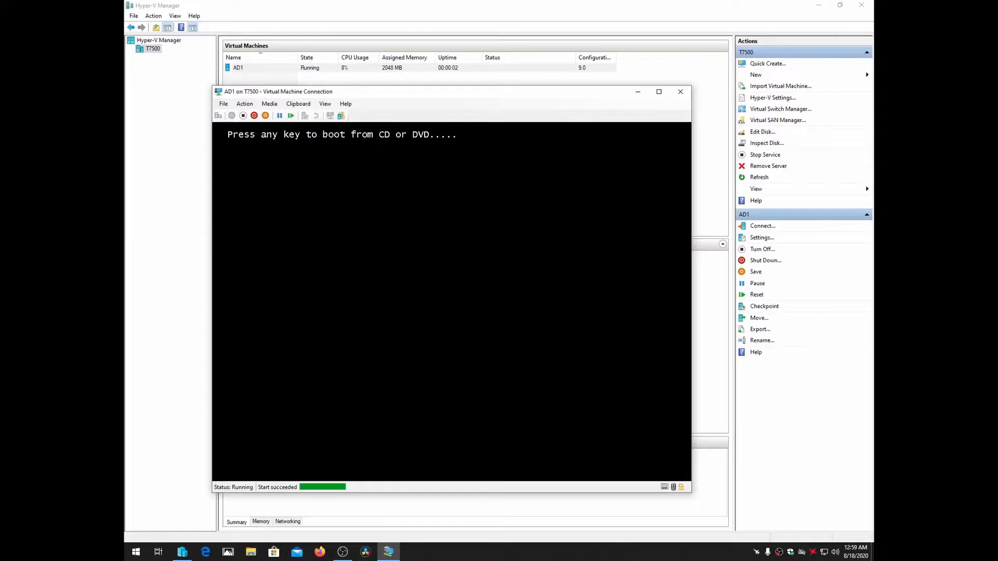
key(Return)
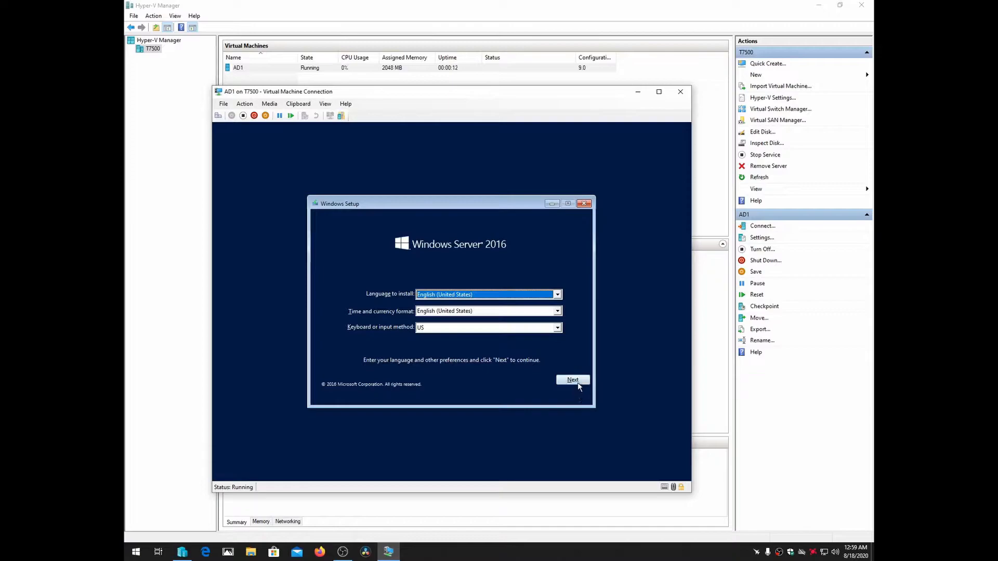
Begin installing Windows with the default language settings, choosing Windows Server 2016 Datacenter Evaluation (Desktop Experience) as the edition
click(578, 381)
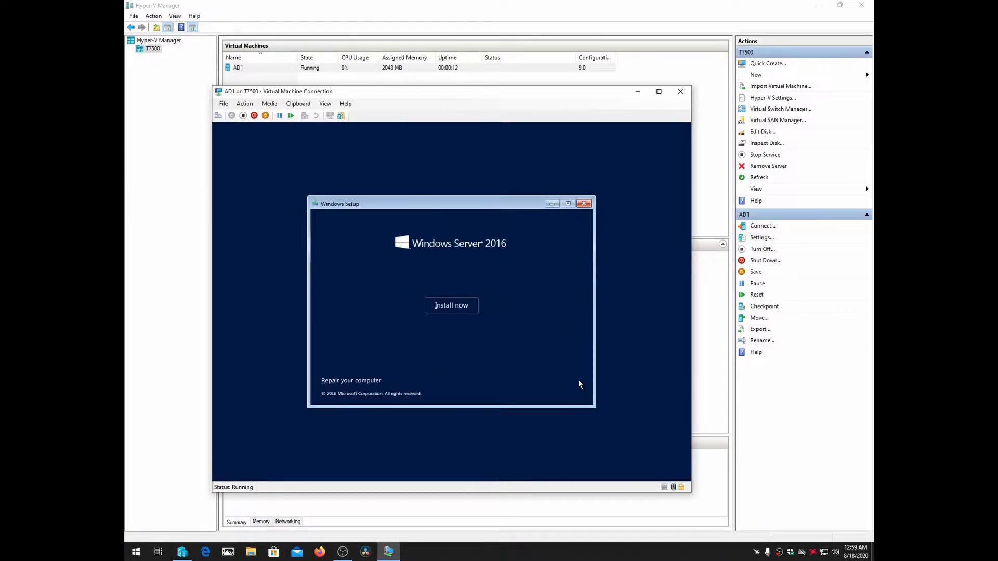
click(447, 307)
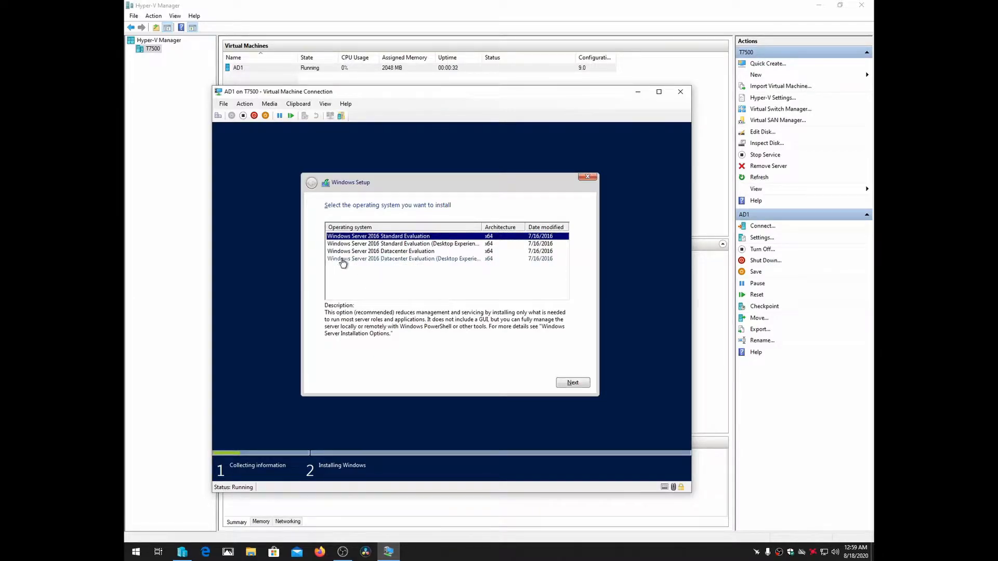
click(446, 262)
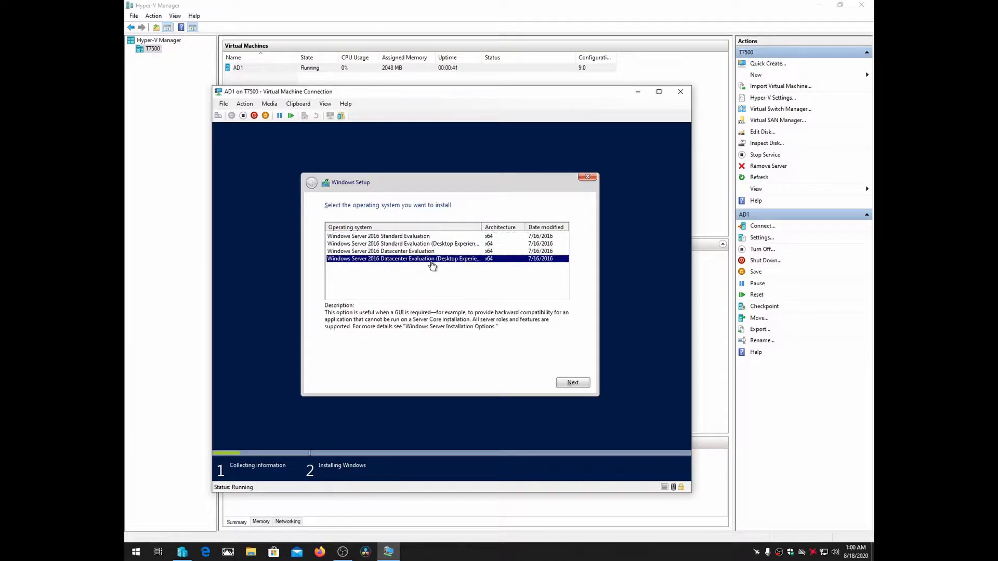
click(573, 383)
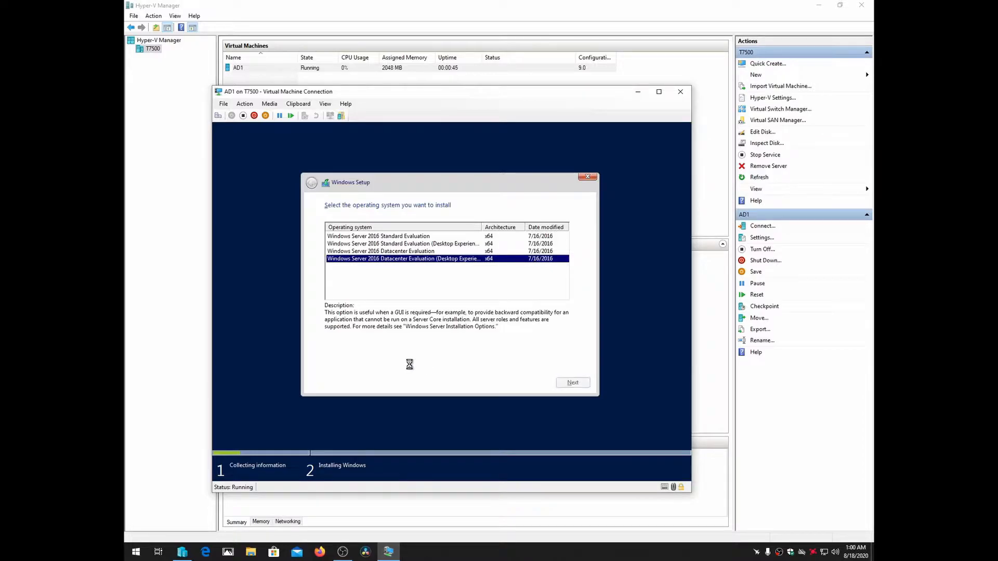
Accept the Windows Server license terms and continue to the installation type choice
click(327, 361)
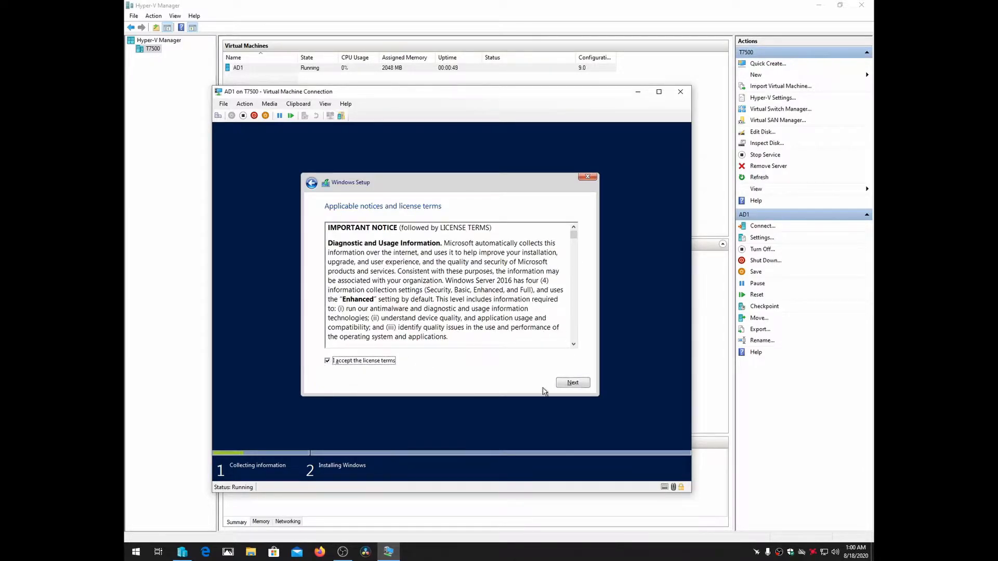
drag(574, 238, 586, 362)
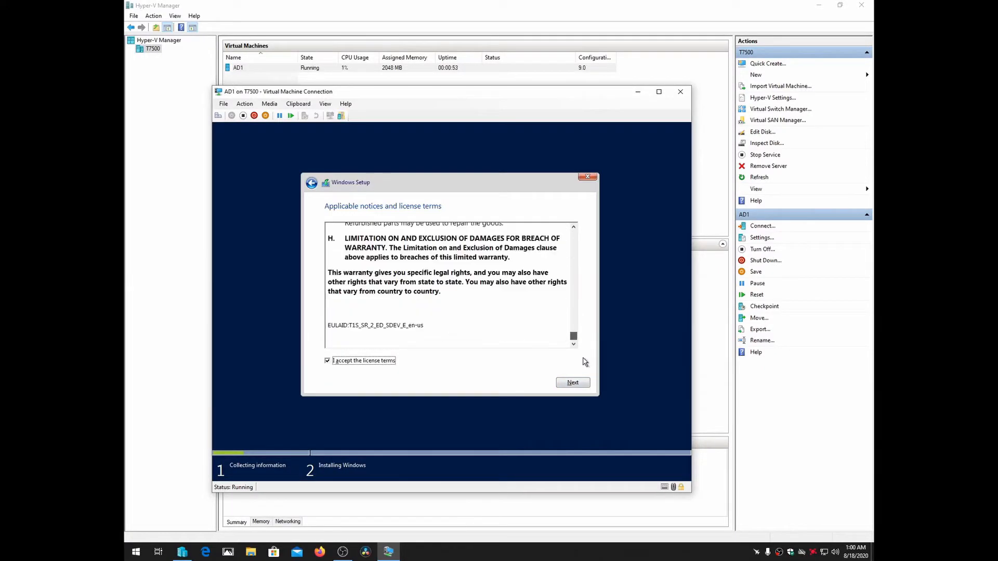
click(576, 383)
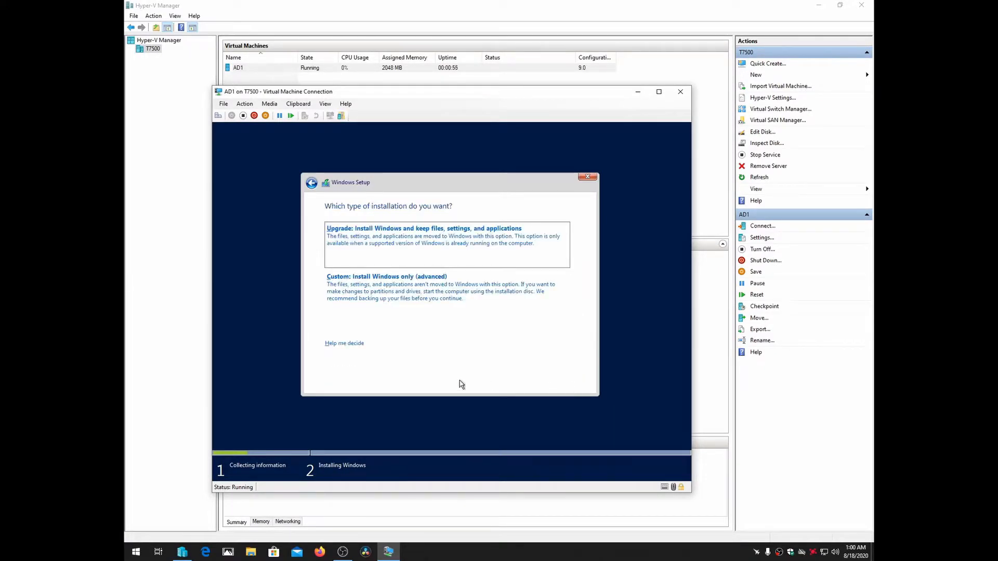
Run a custom, Windows-only installation on Drive 0 and restart the virtual machine once setup asks for it
click(399, 295)
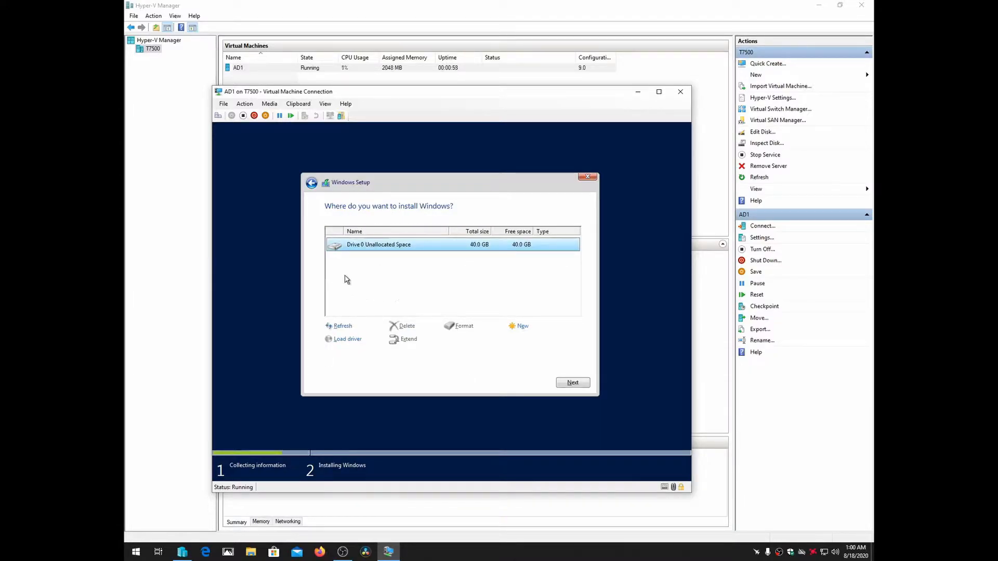
click(522, 329)
click(573, 383)
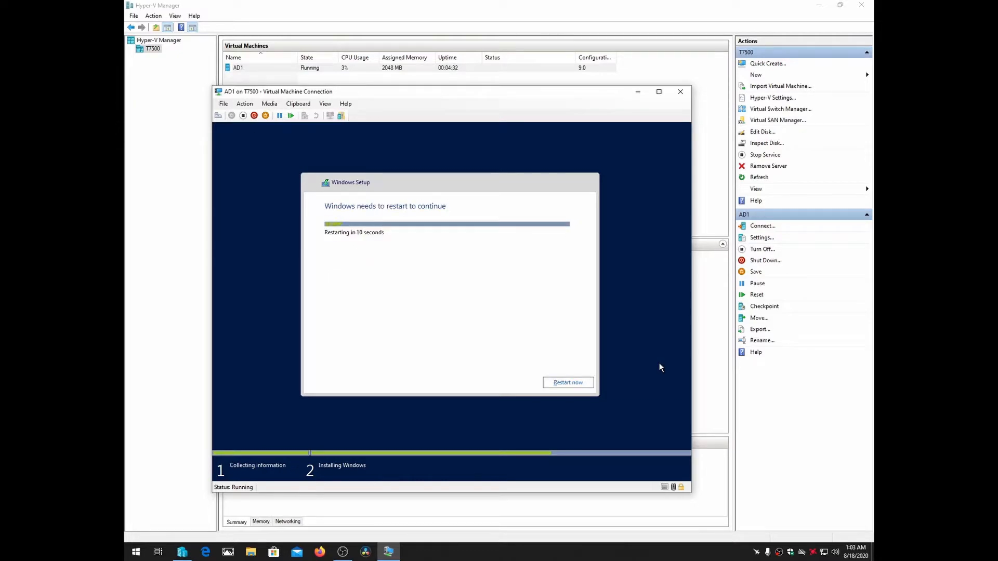
click(573, 383)
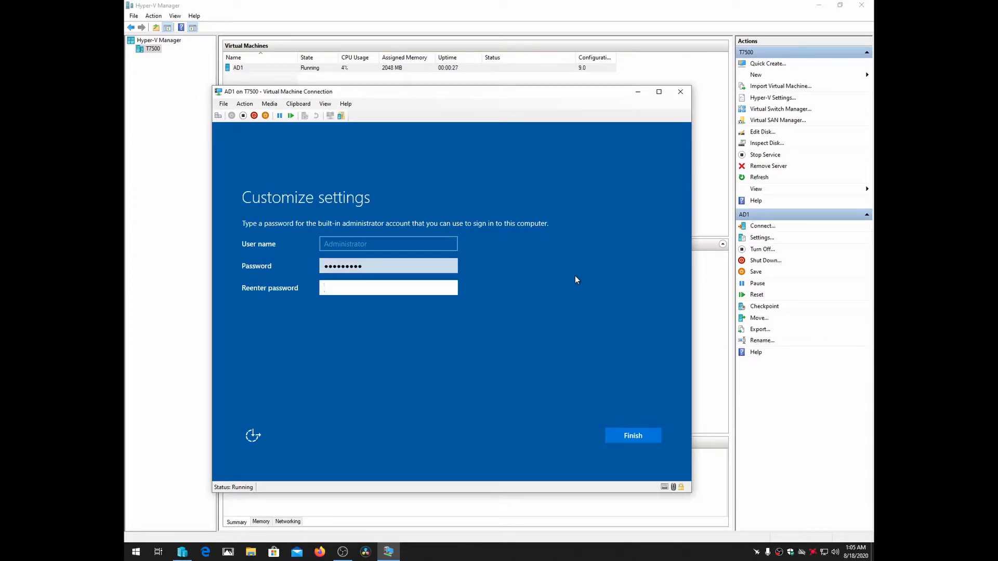
Enter and confirm the password for the built-in Administrator account, and finish customizing the settings
text(Password1)
click(631, 436)
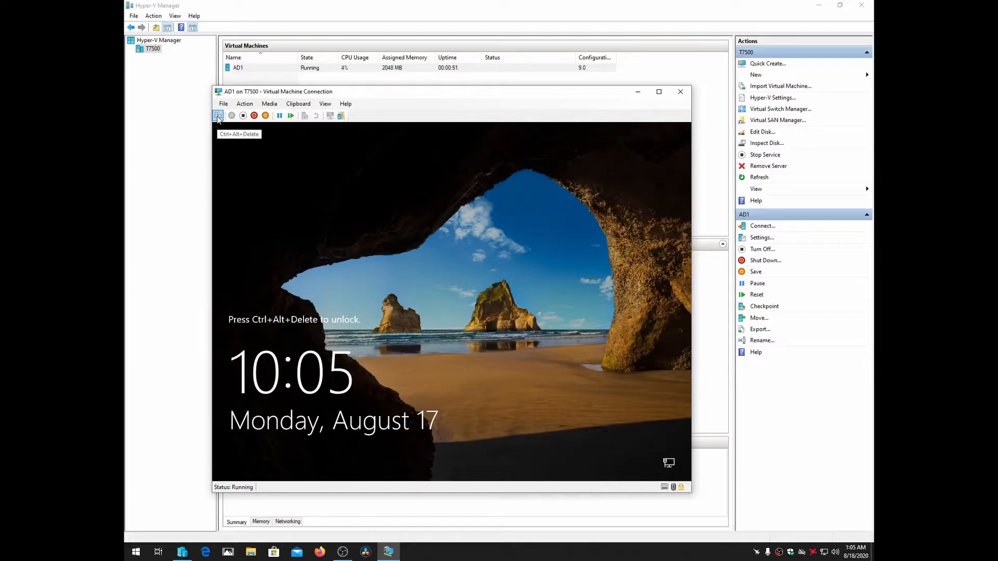
Sign in as Administrator with the account password and allow the server to be discoverable on the network
click(218, 117)
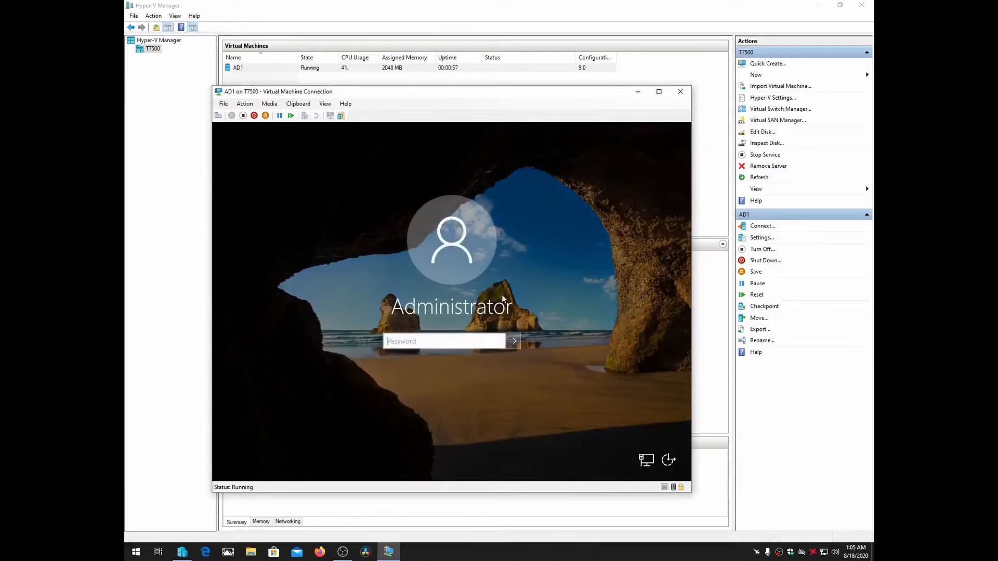
text(*********)
click(513, 346)
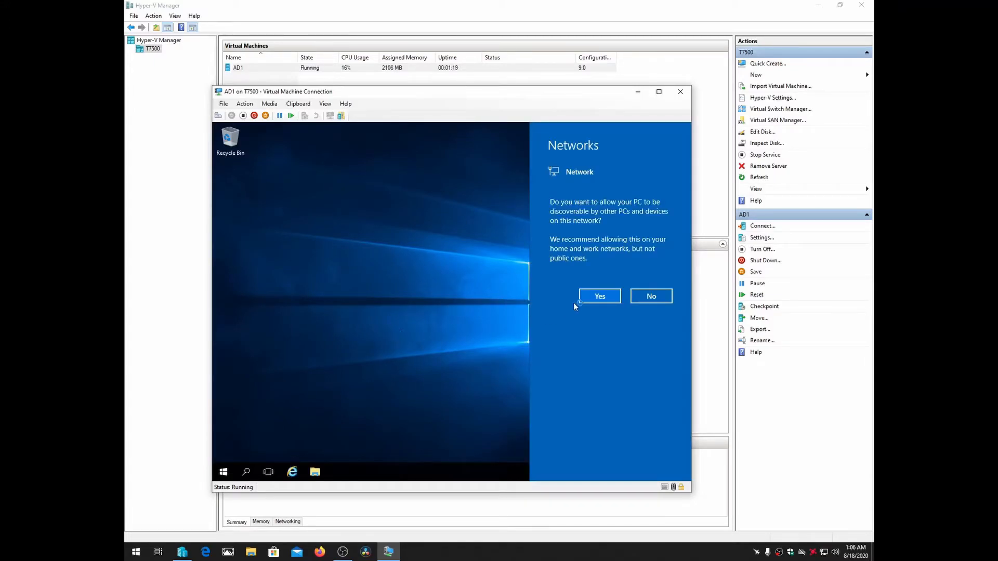
click(587, 295)
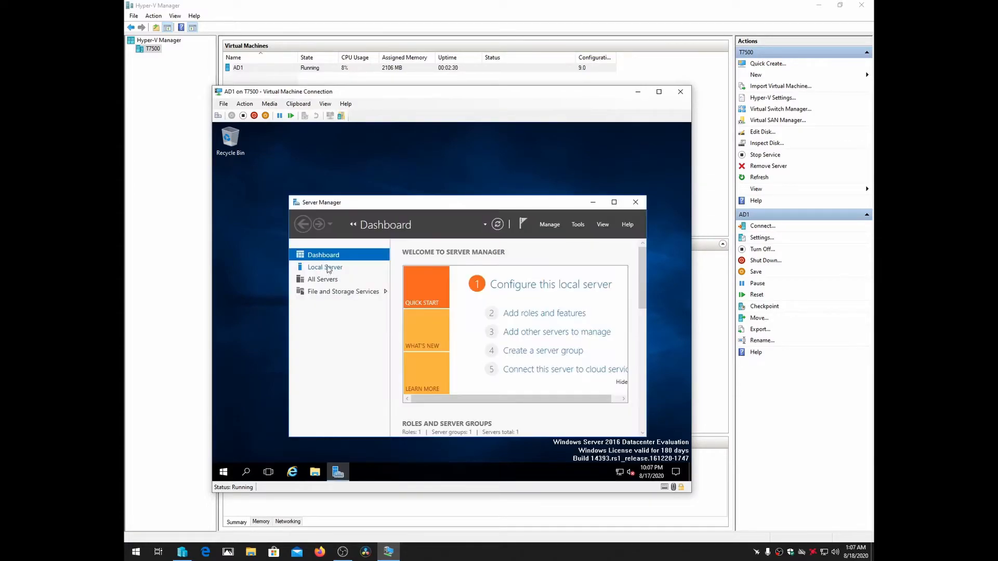
Set the server's time zone to (UTC-05:00) Eastern Time (US & Canada) from the Local Server properties
click(325, 266)
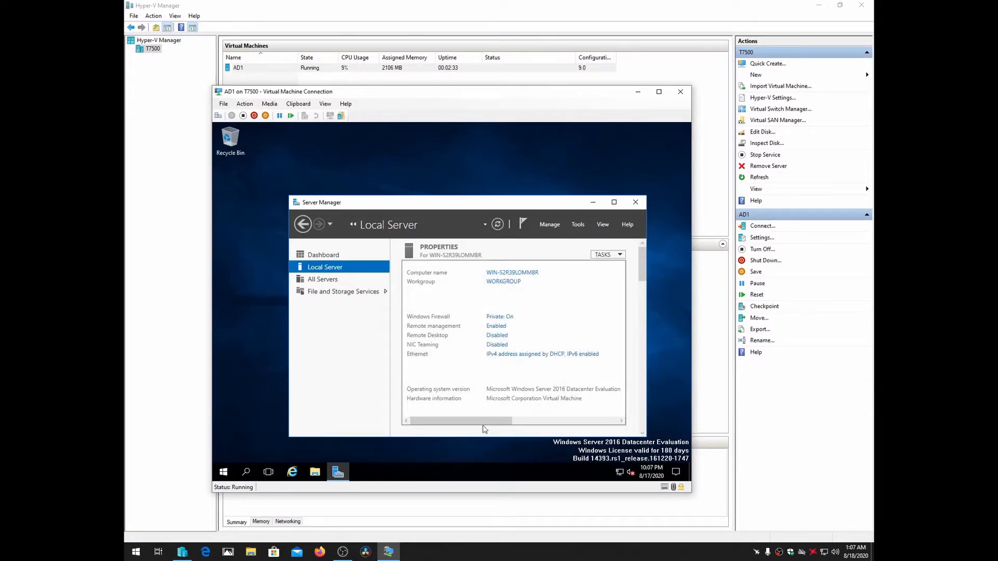
drag(479, 423, 591, 406)
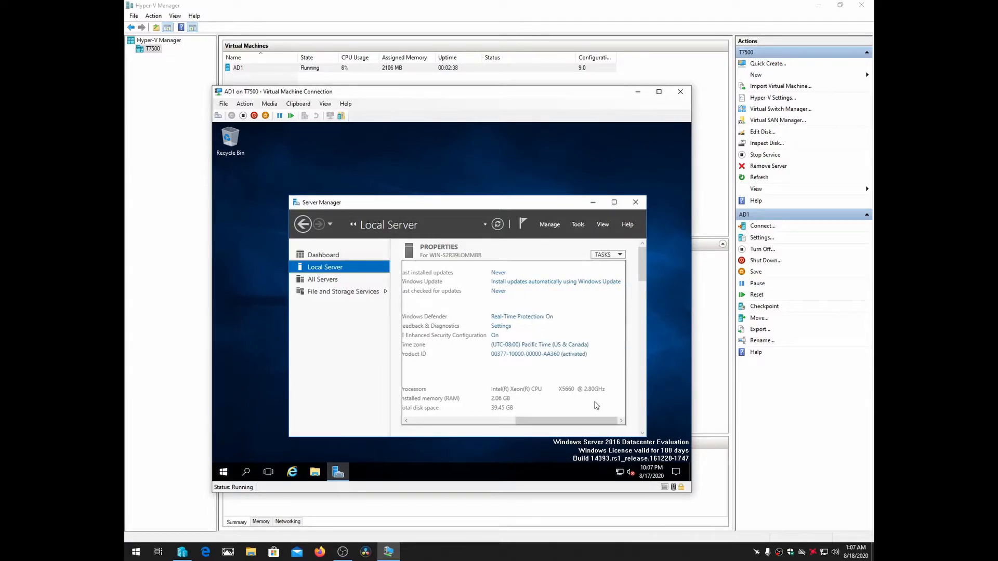
click(543, 348)
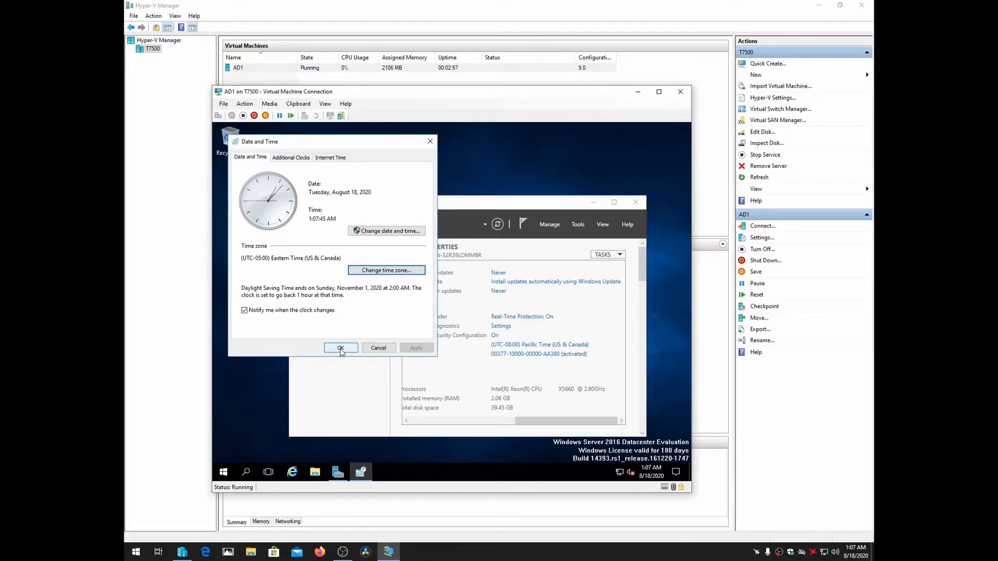
click(340, 348)
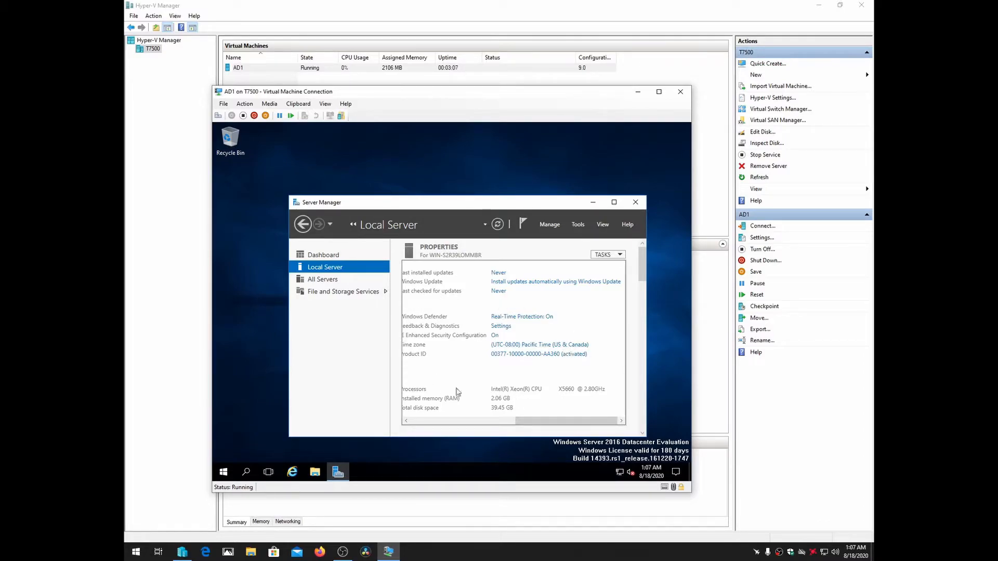
scroll(583, 419, left, 3)
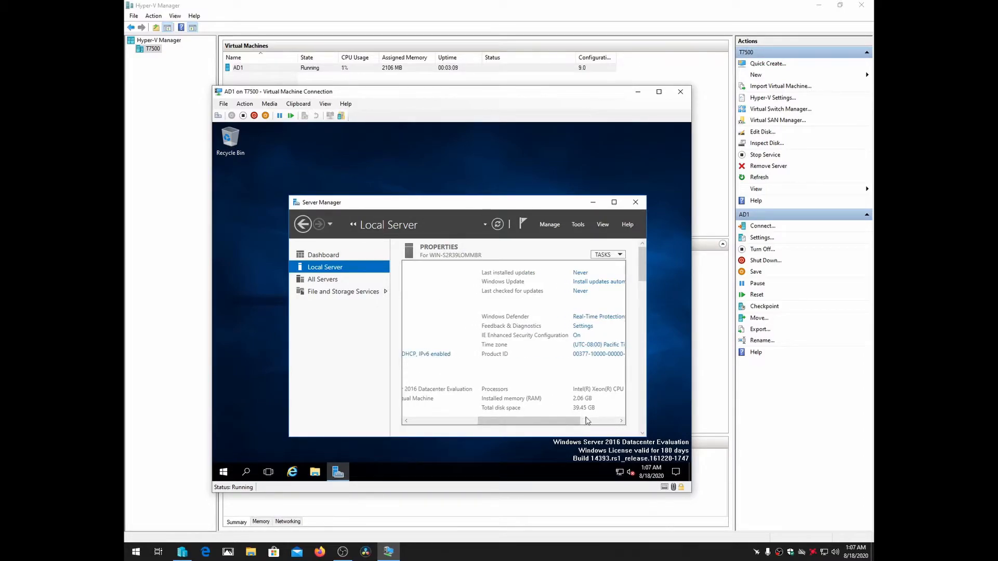
drag(560, 419, 607, 416)
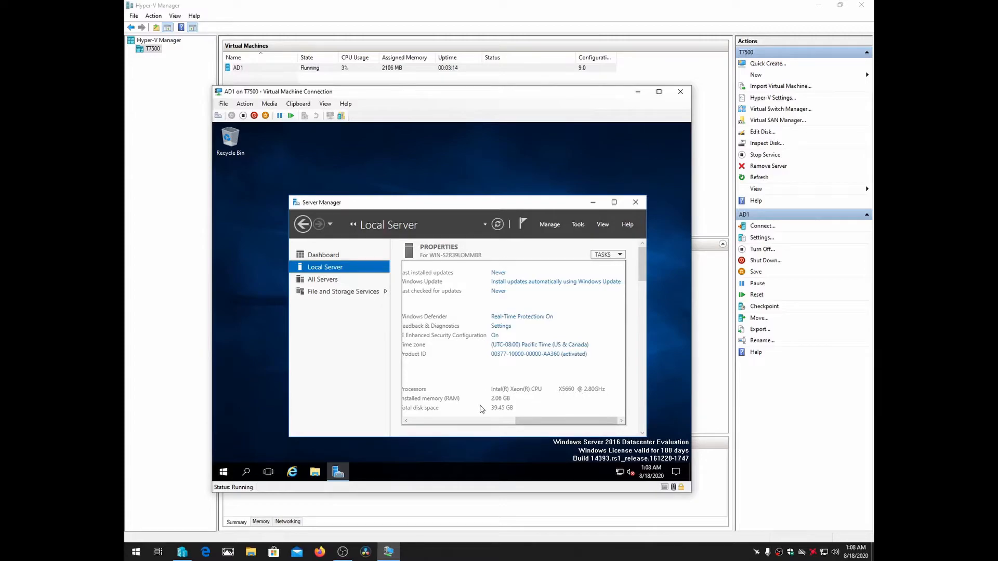
drag(564, 425, 541, 421)
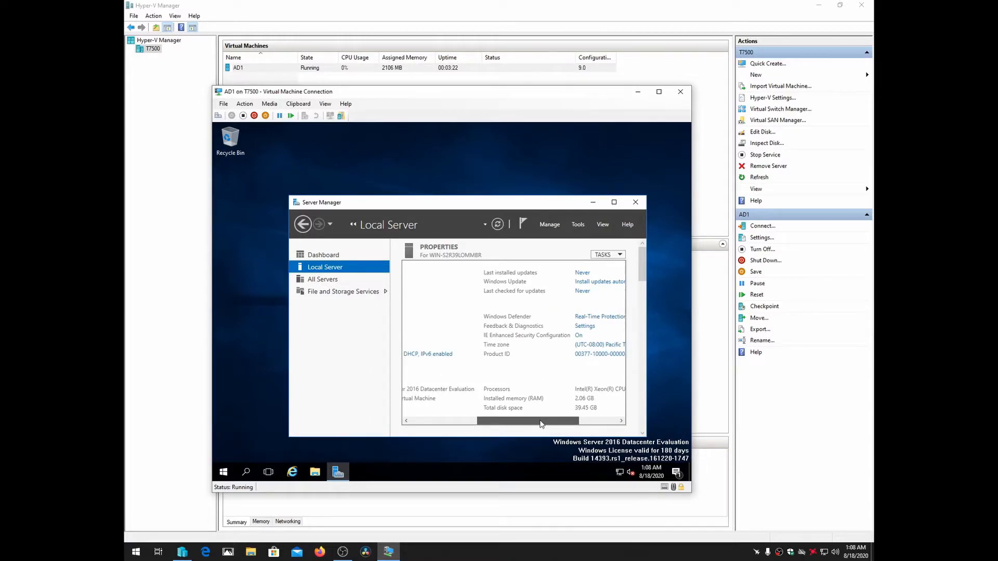
drag(541, 424, 448, 425)
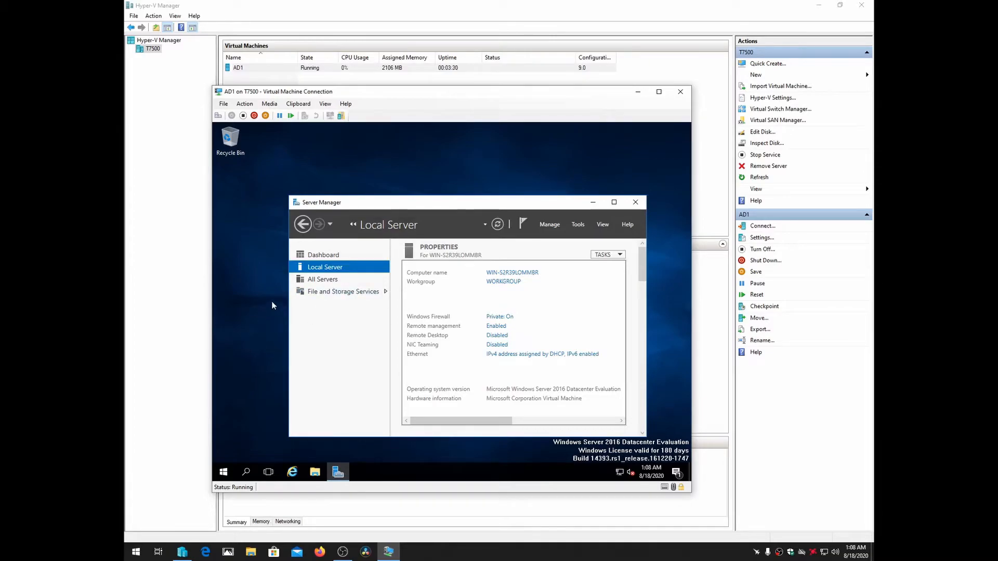
Return the AD1 session to its lock screen and close the virtual machine connection window
click(217, 115)
click(422, 233)
click(261, 83)
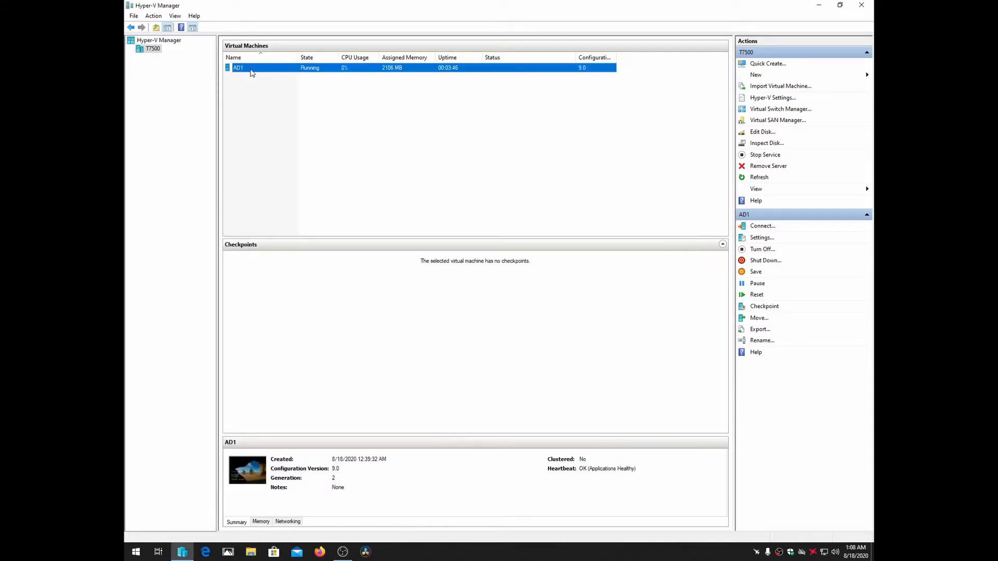
Export the AD1 virtual machine to the root of the HYPERV (D:) drive
right_click(251, 72)
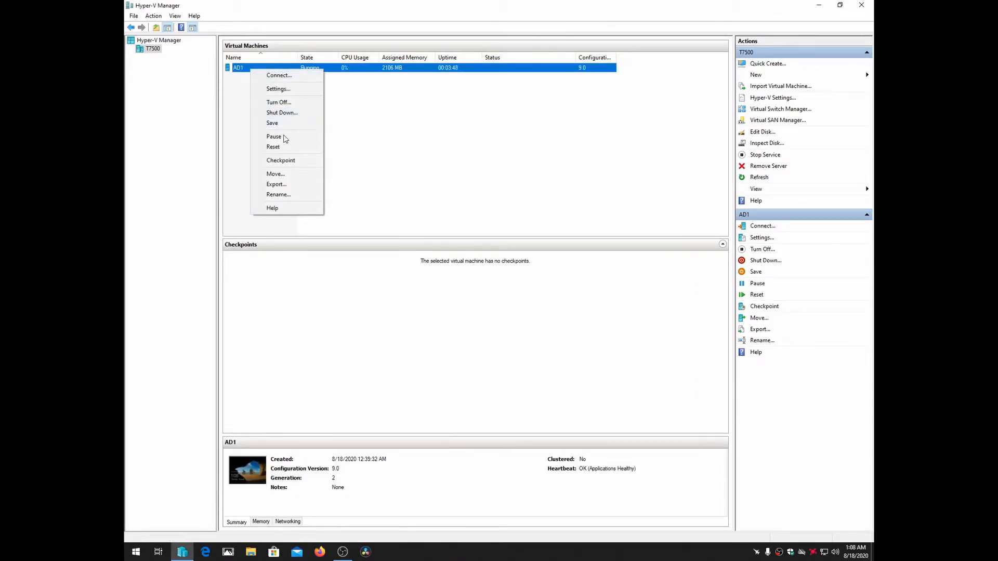
click(278, 185)
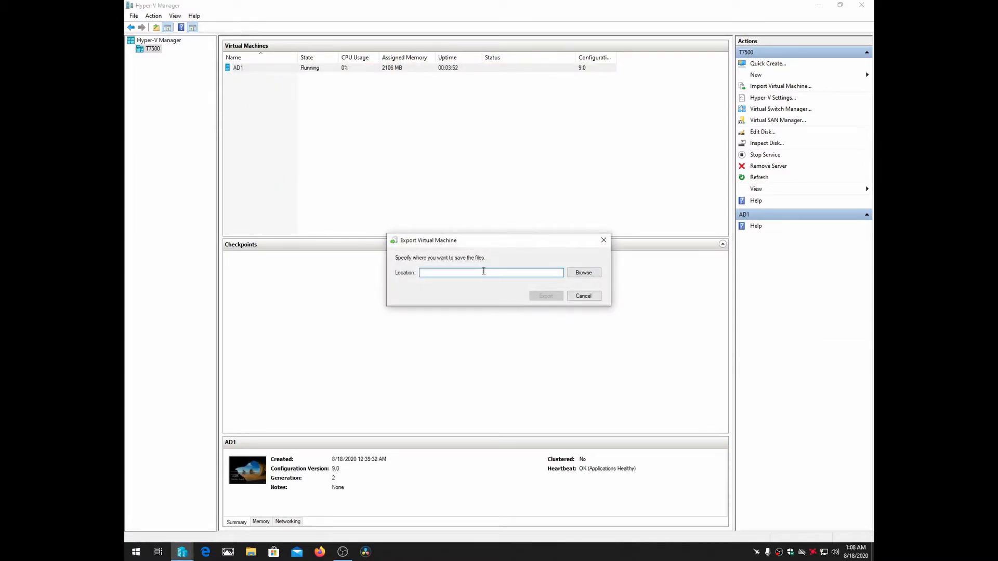
click(591, 277)
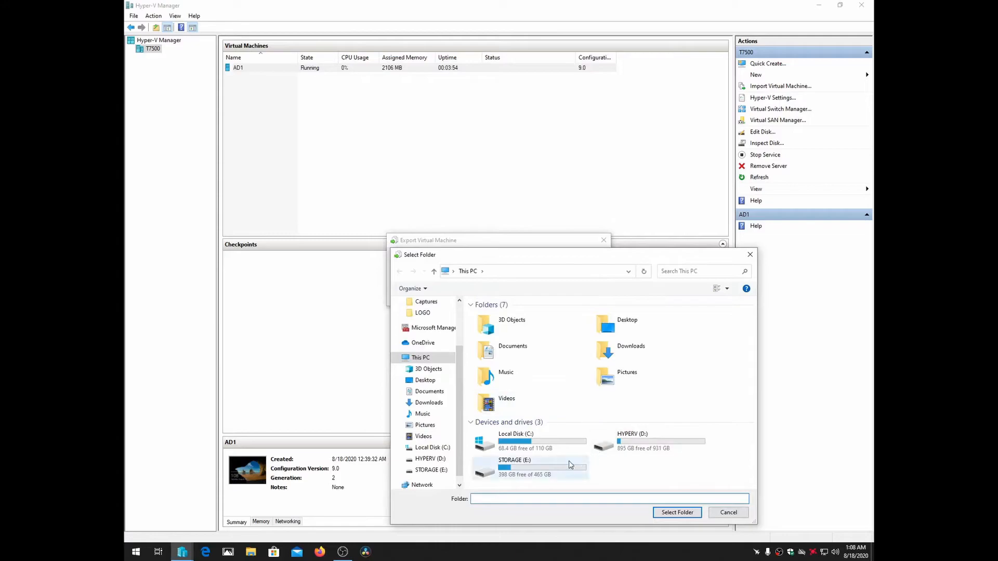
click(645, 442)
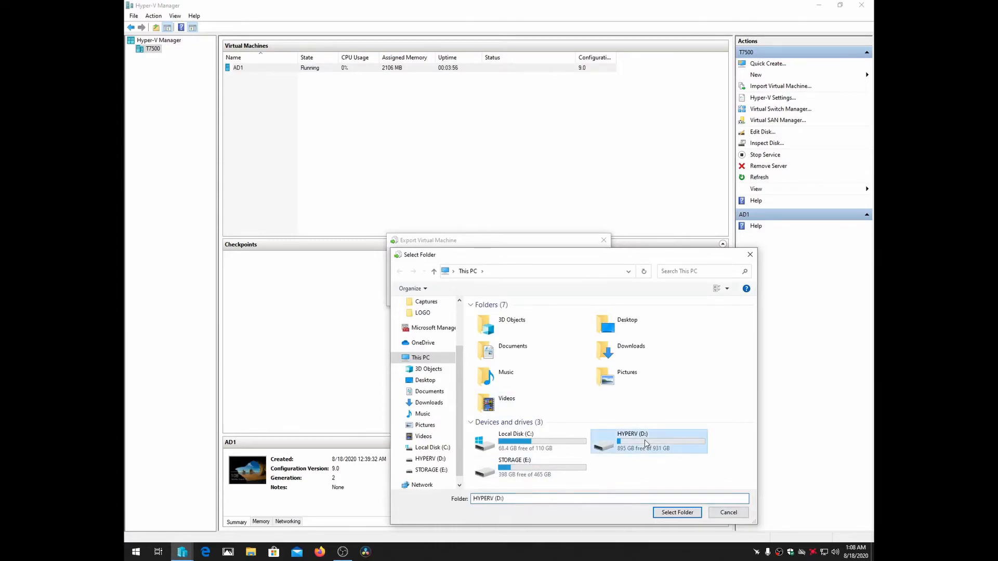
double_click(645, 440)
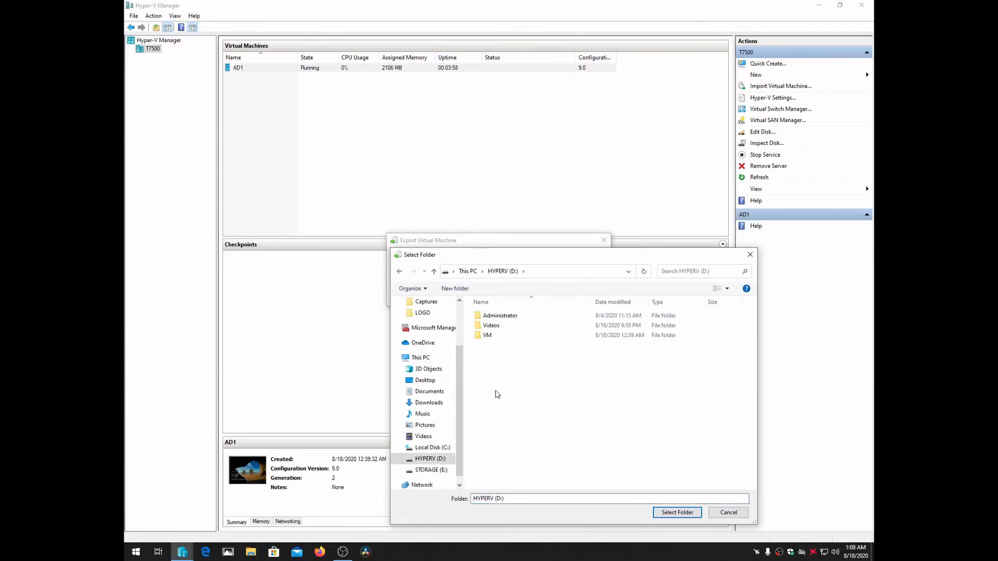
right_click(494, 391)
click(512, 367)
click(677, 513)
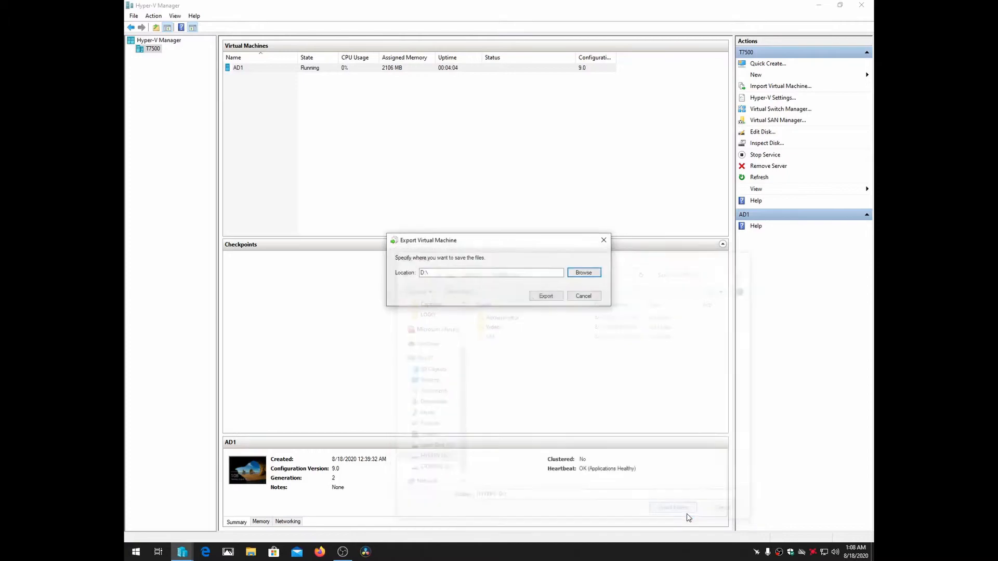
click(546, 297)
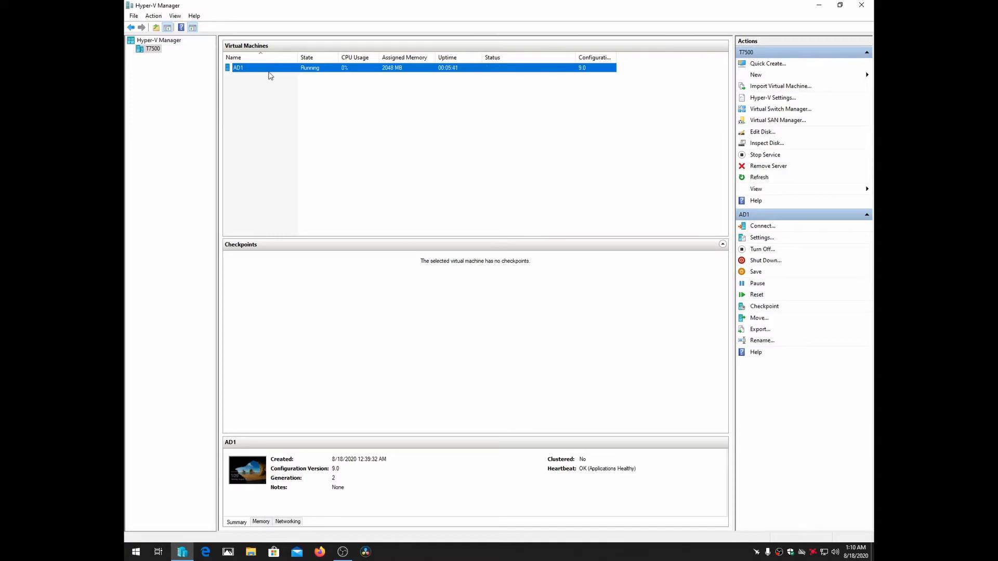
Shut down the guest Windows in AD1 with the reason Other (Unplanned) and close its connection window
double_click(252, 73)
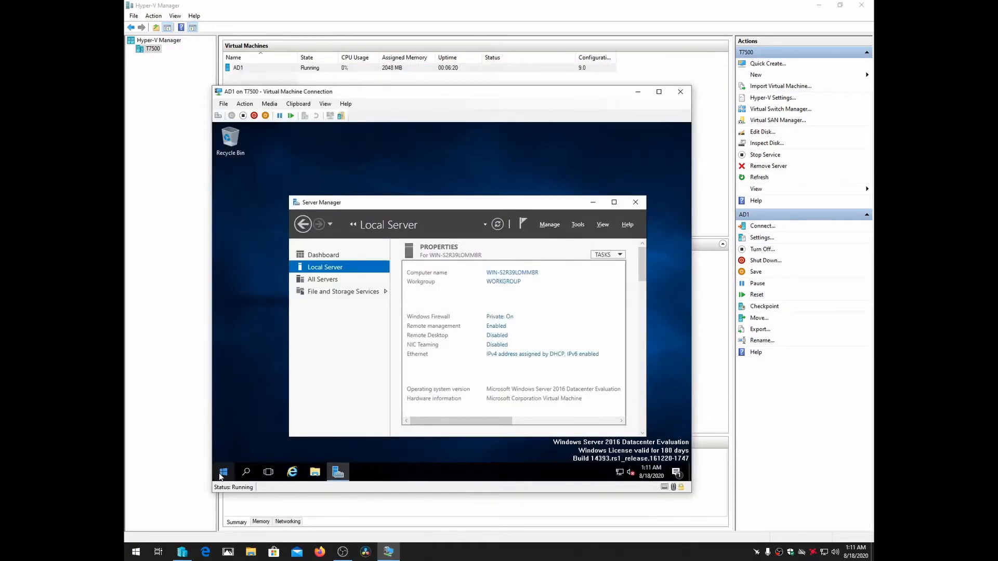
click(221, 475)
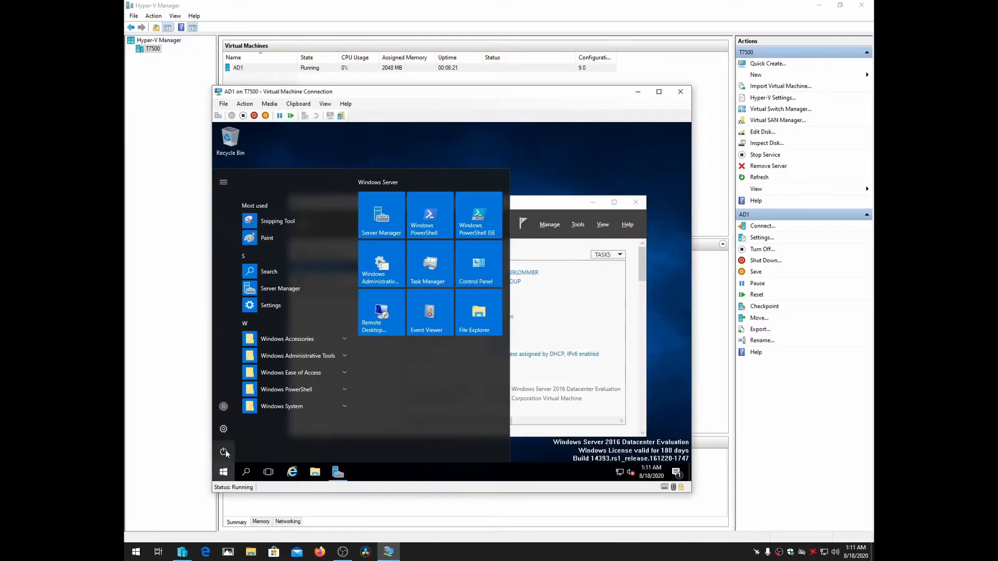
click(223, 451)
click(232, 411)
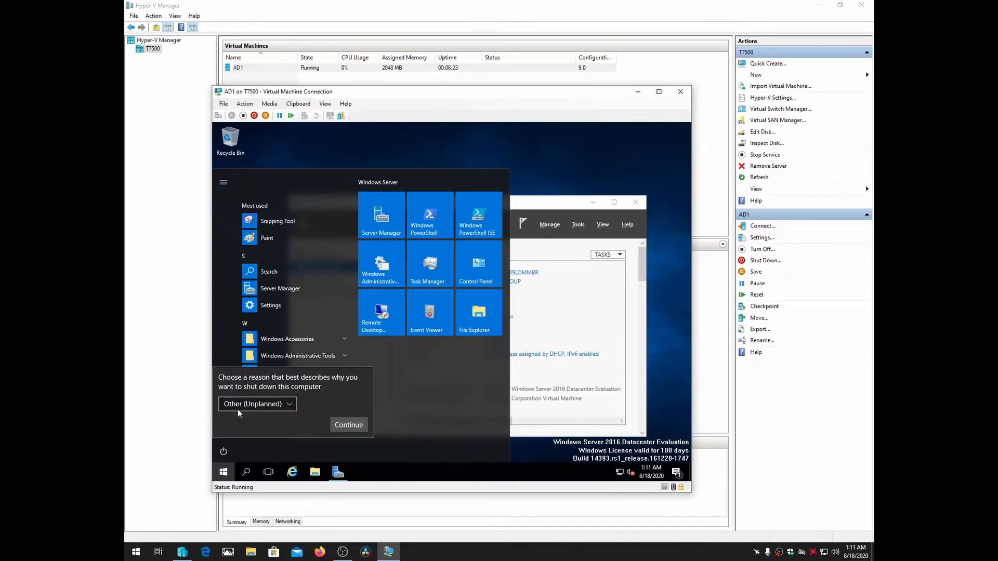
click(344, 425)
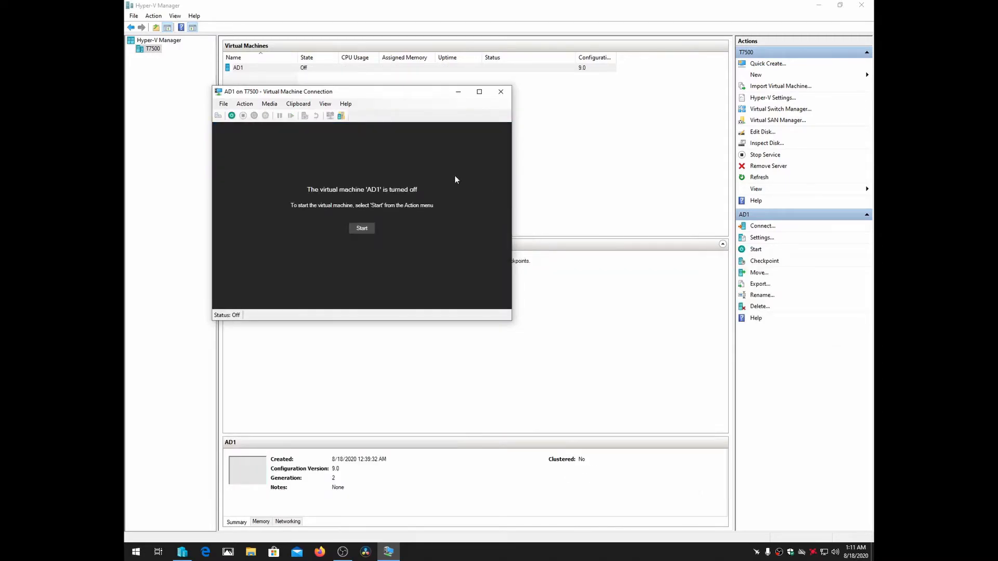
click(500, 91)
Delete the AD1 virtual machine from the server T7500 and confirm the deletion
click(239, 72)
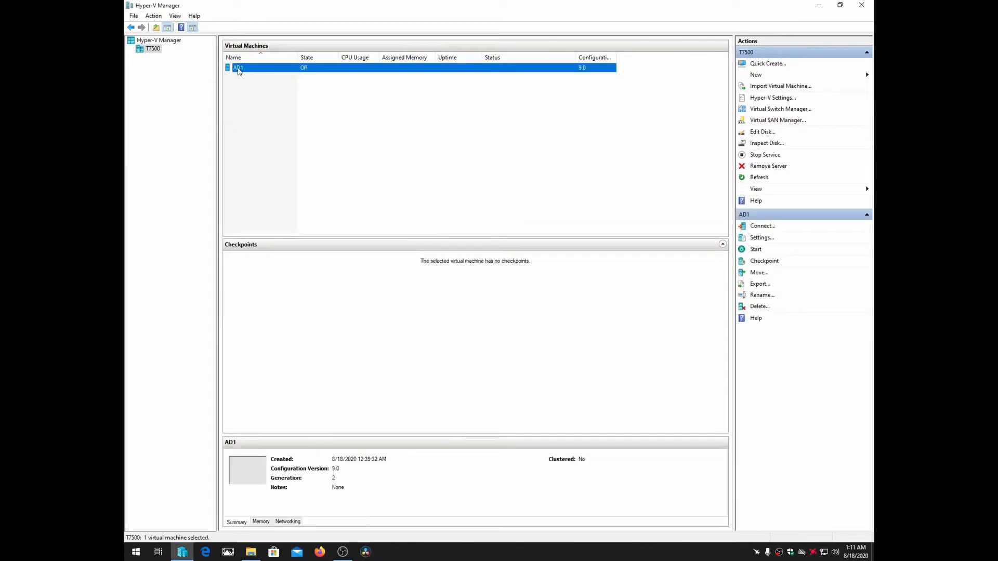
right_click(239, 71)
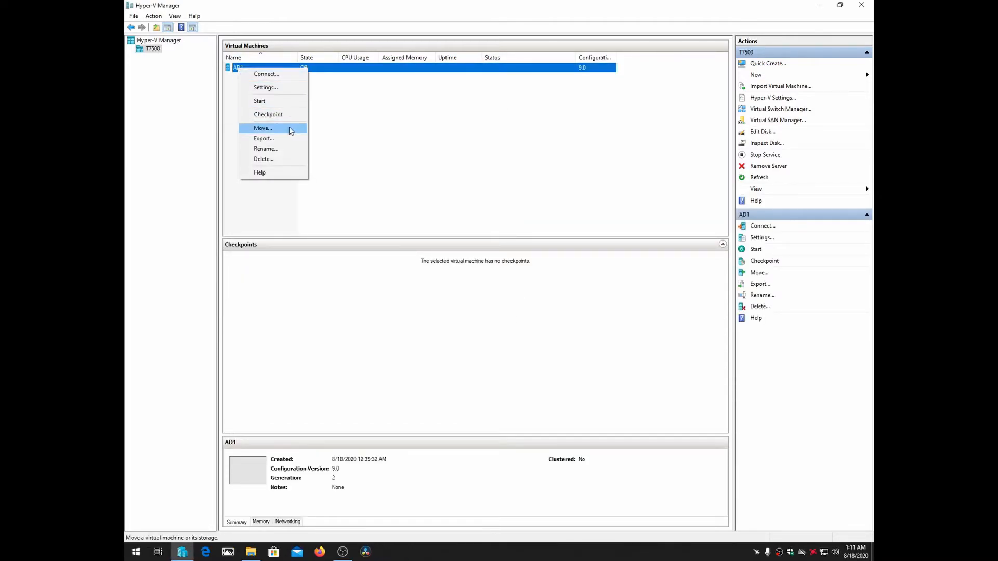
click(277, 159)
click(514, 281)
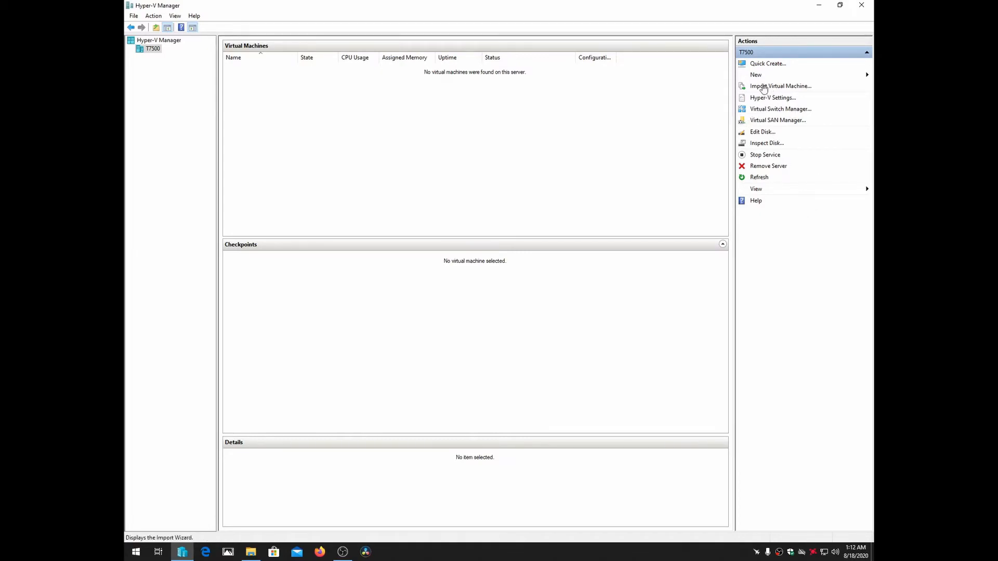
Begin importing a virtual machine, using the exported folder D:\AD1 as its source
click(762, 89)
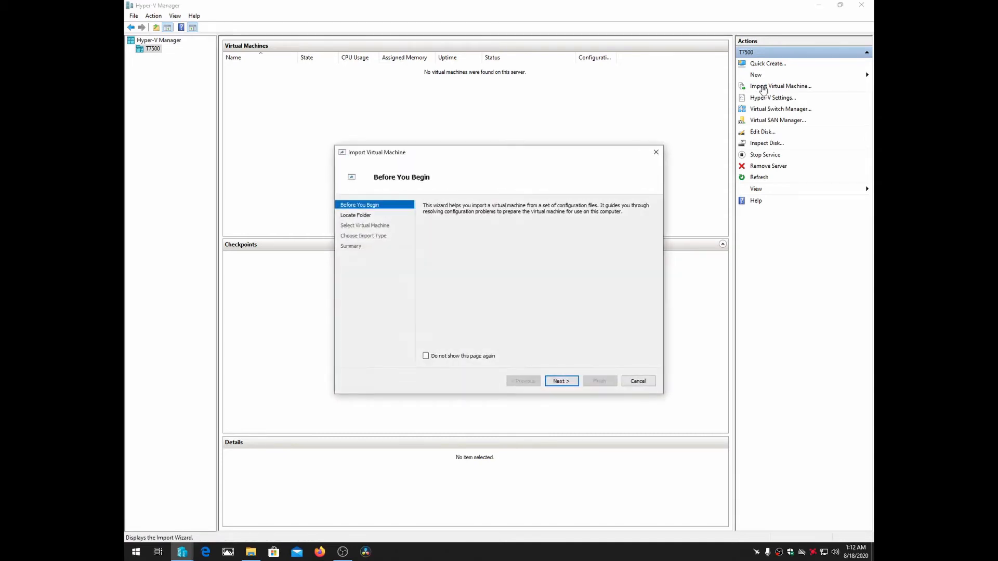
click(568, 382)
click(636, 219)
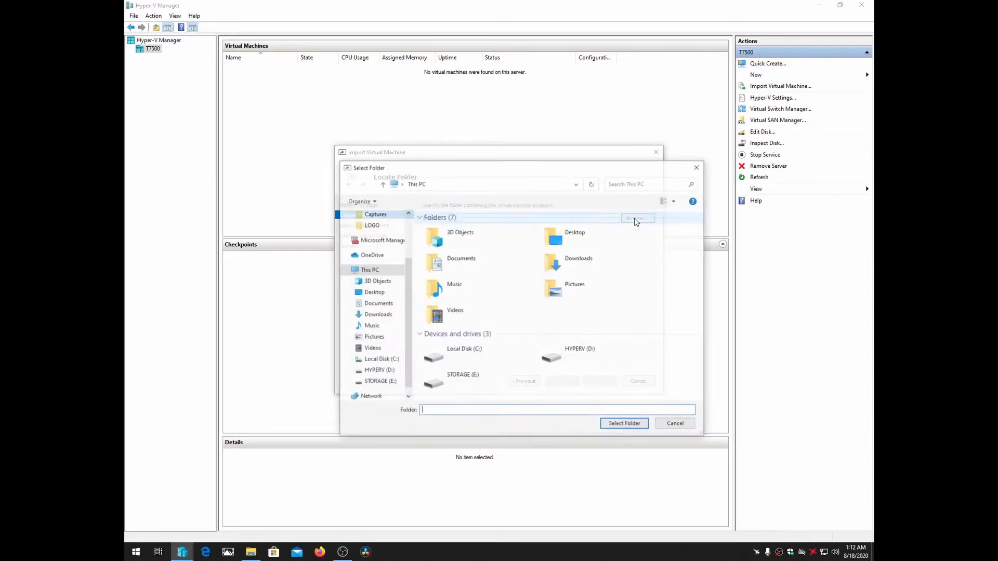
click(576, 359)
double_click(576, 359)
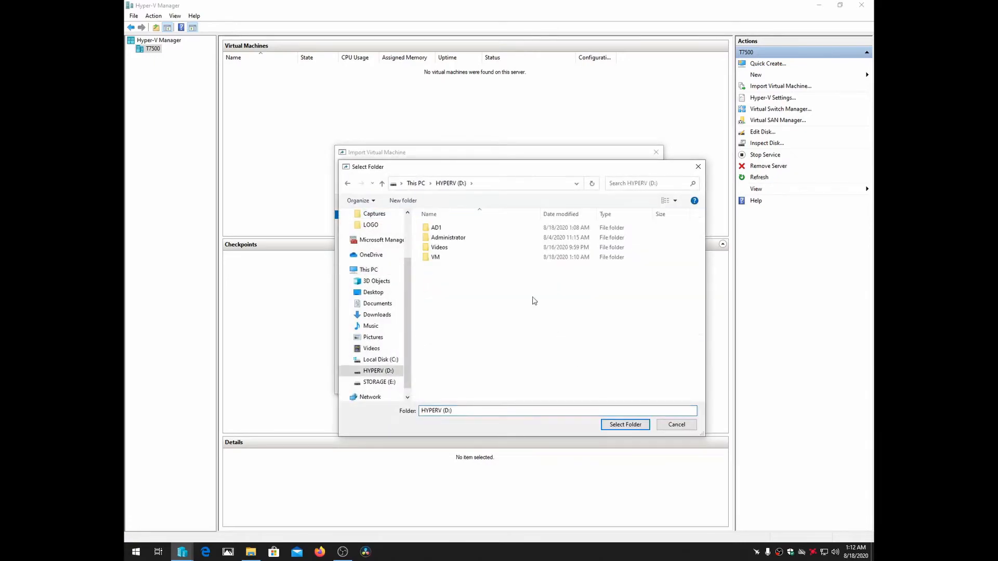
double_click(438, 228)
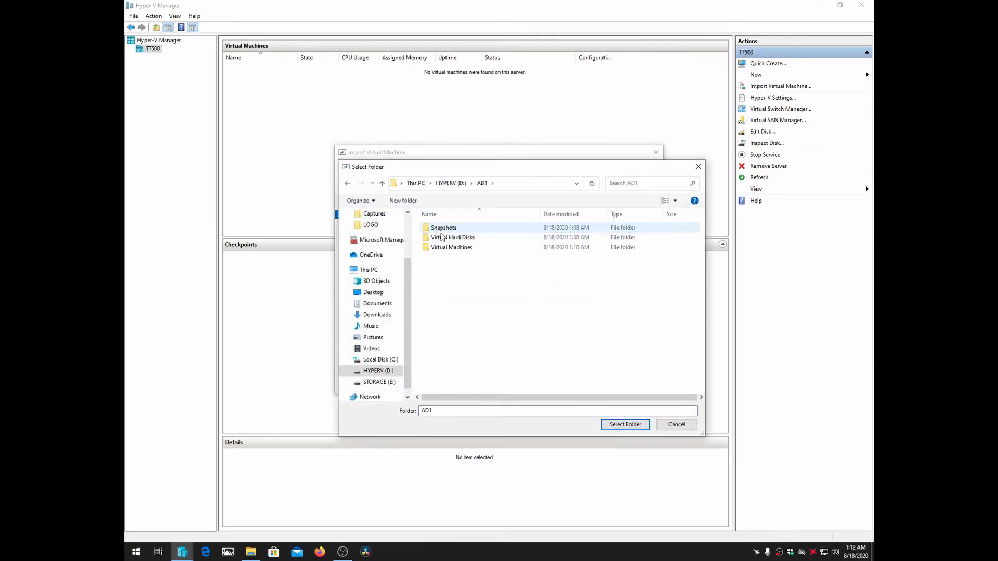
click(634, 428)
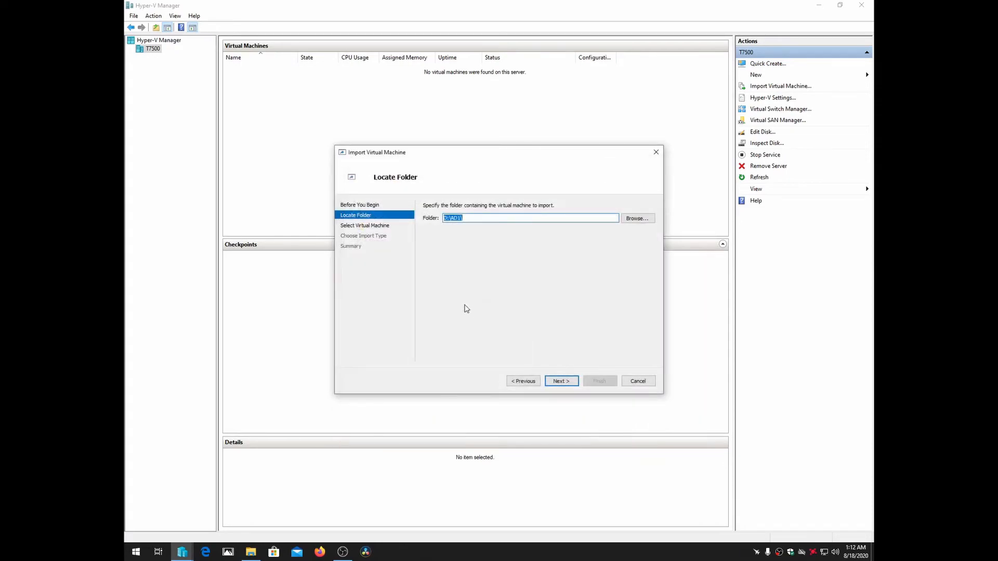
click(563, 382)
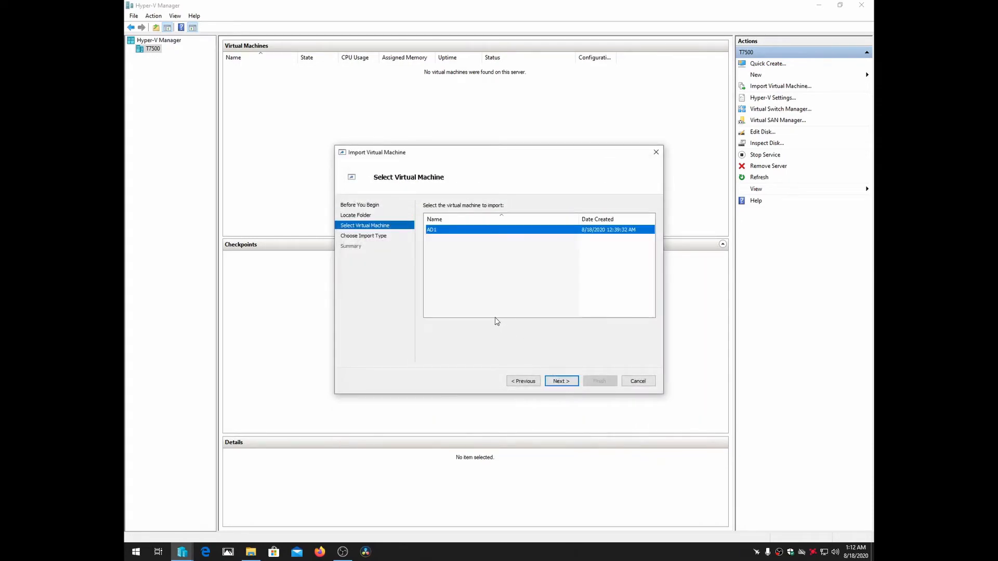
Import AD1 by registering the virtual machine in-place with its existing unique ID, and finish the wizard
click(566, 383)
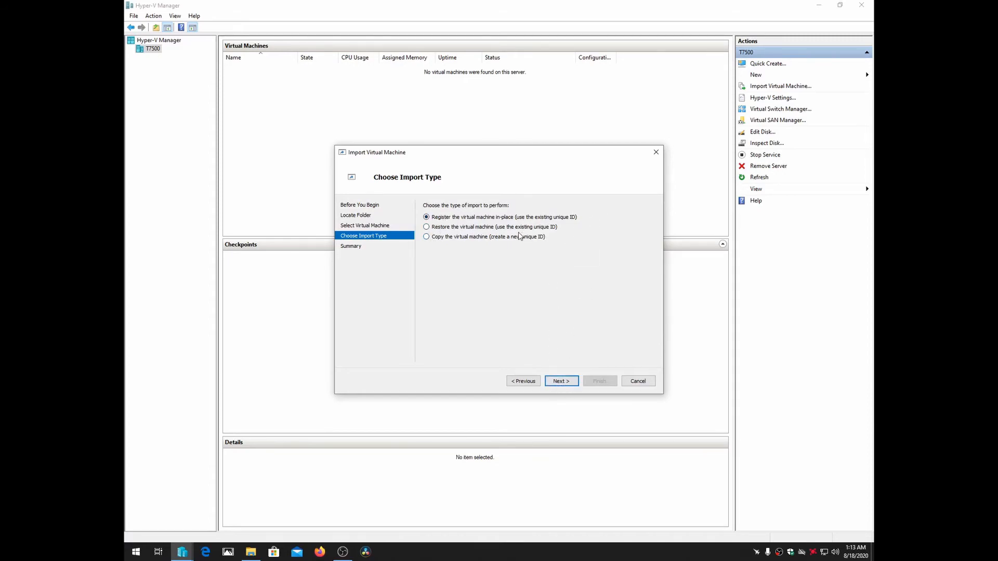
click(564, 383)
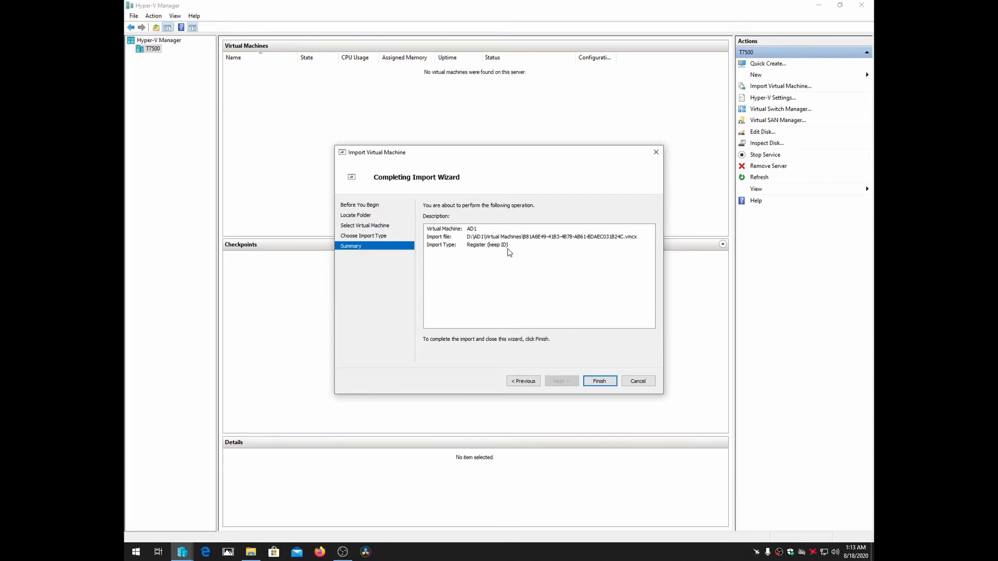
click(600, 383)
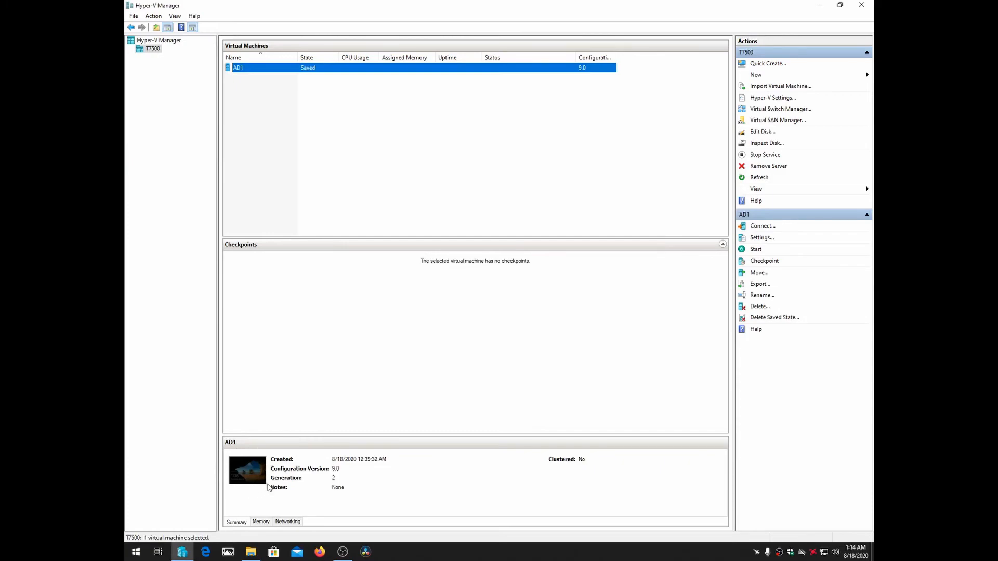
Start the imported AD1 virtual machine and connect to it
right_click(307, 70)
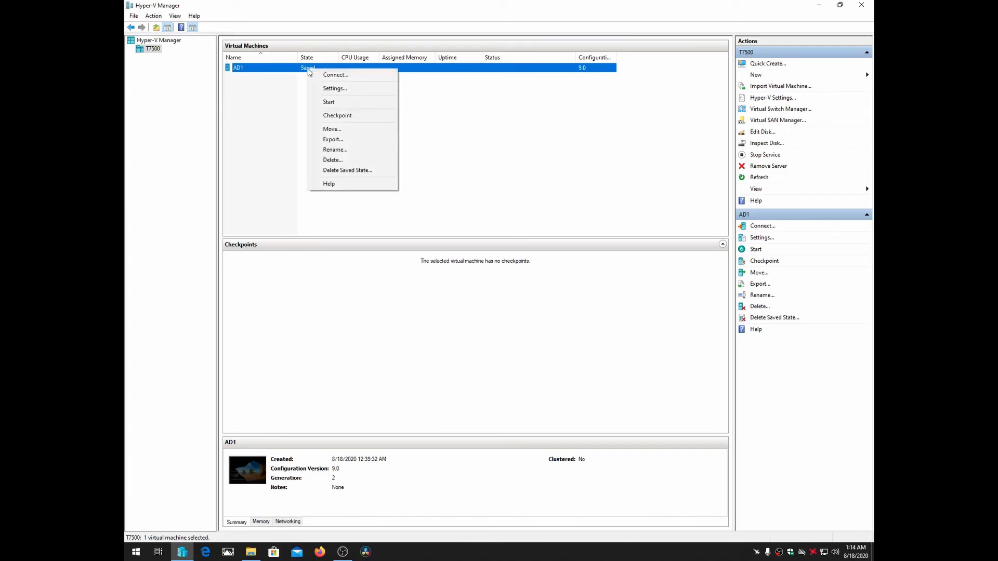
click(336, 104)
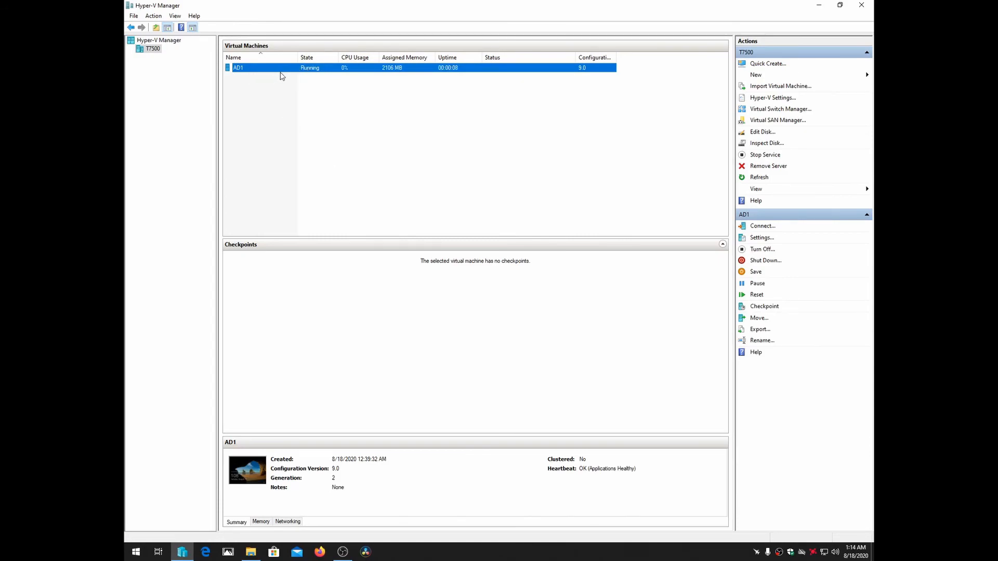
right_click(249, 69)
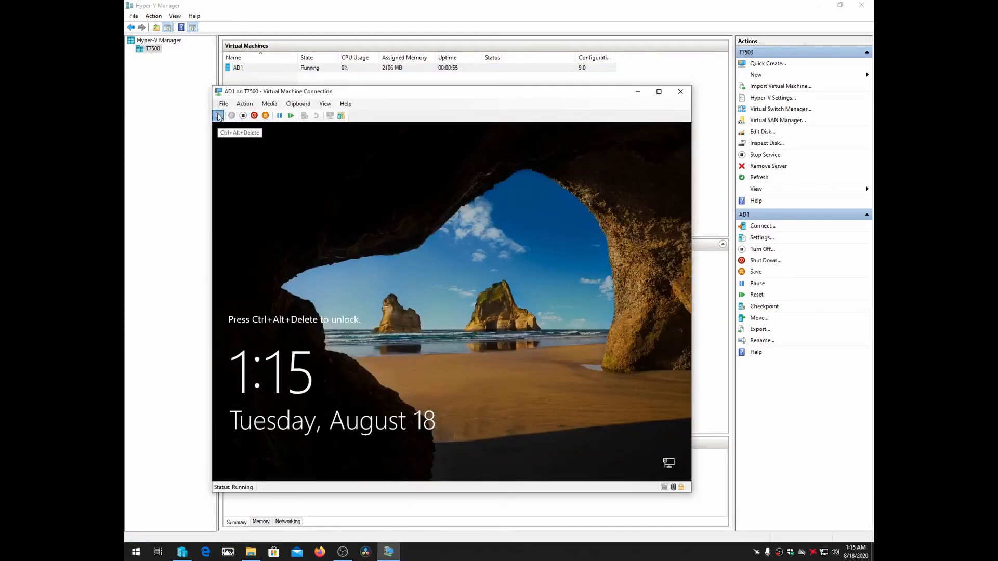
Unlock AD1, sign in as Administrator with the account password, and move the Server Manager window higher on the desktop
click(218, 116)
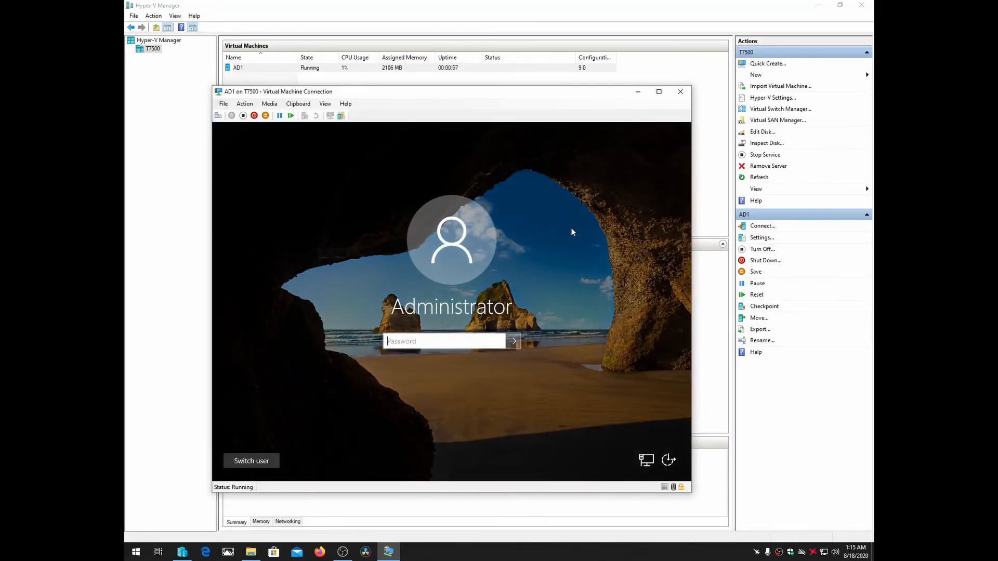
text(••••••••)
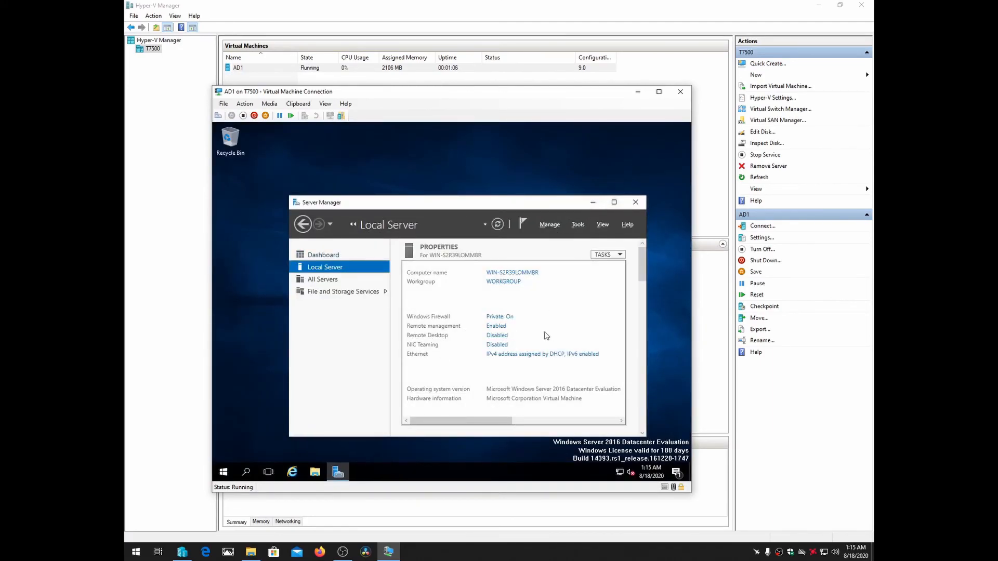
drag(481, 208, 467, 164)
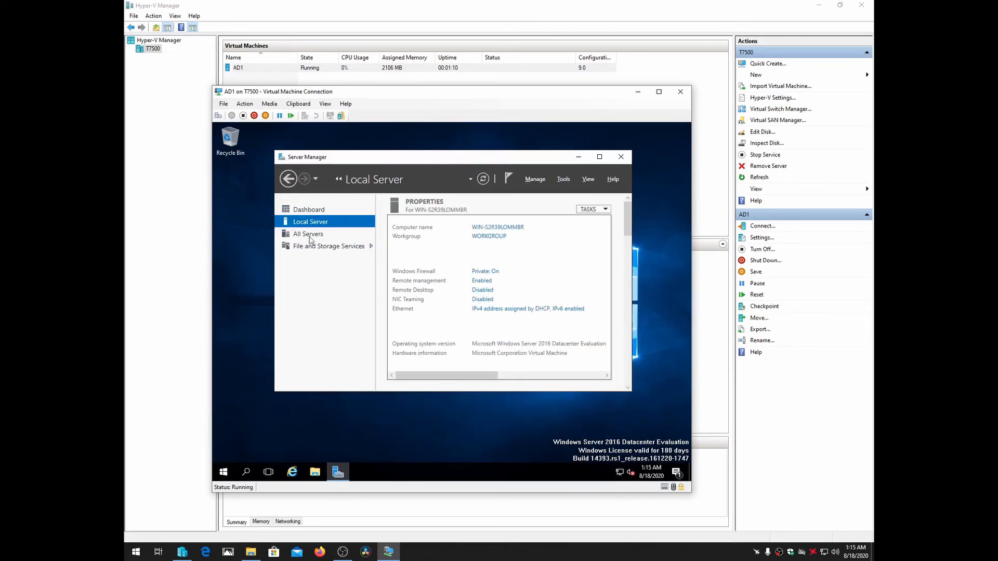